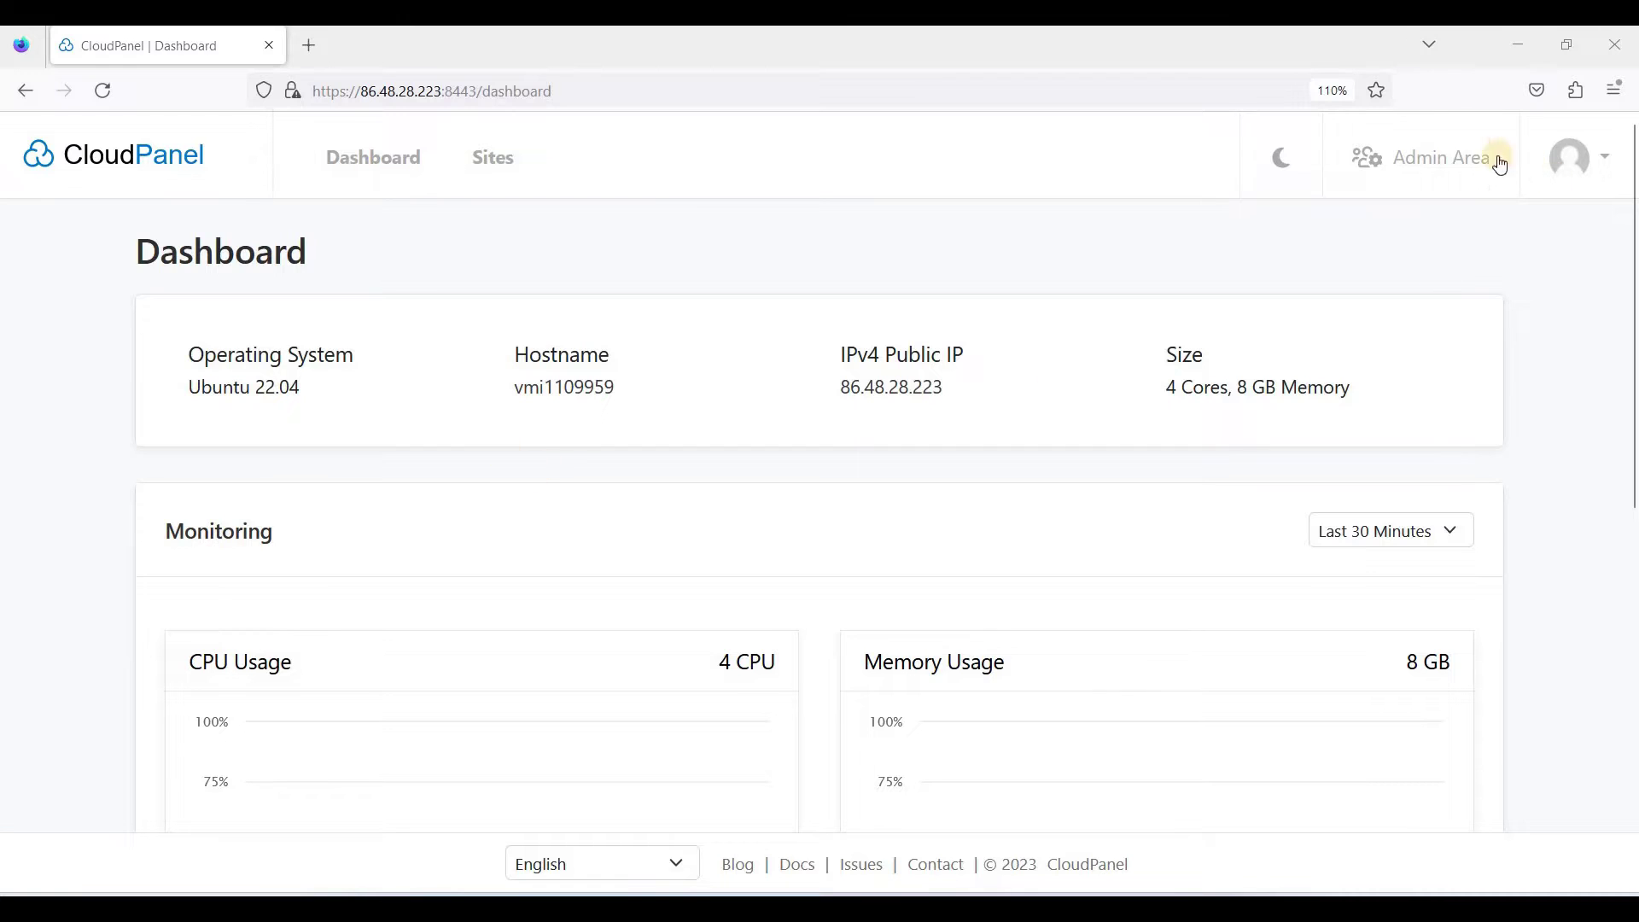
Open CloudPanel's Admin Area to show the Custom Domain settings form.
click(1436, 166)
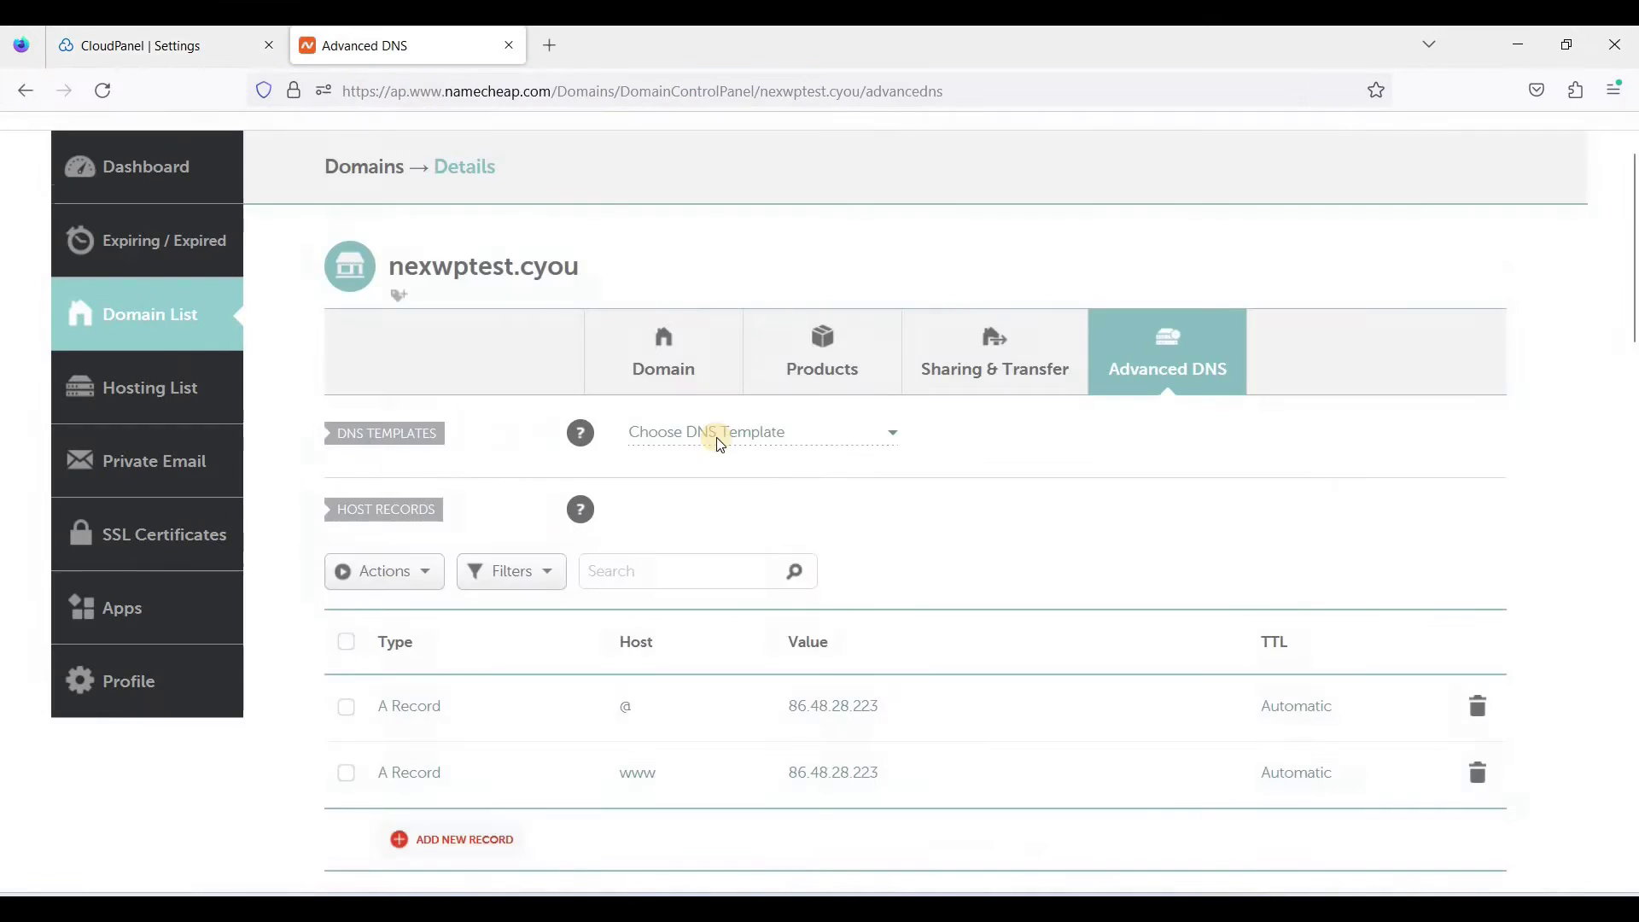
Compare Namecheap's @ and www A records (86.48.28.223) with the CloudPanel Settings page.
scroll(395, 318, down, 3)
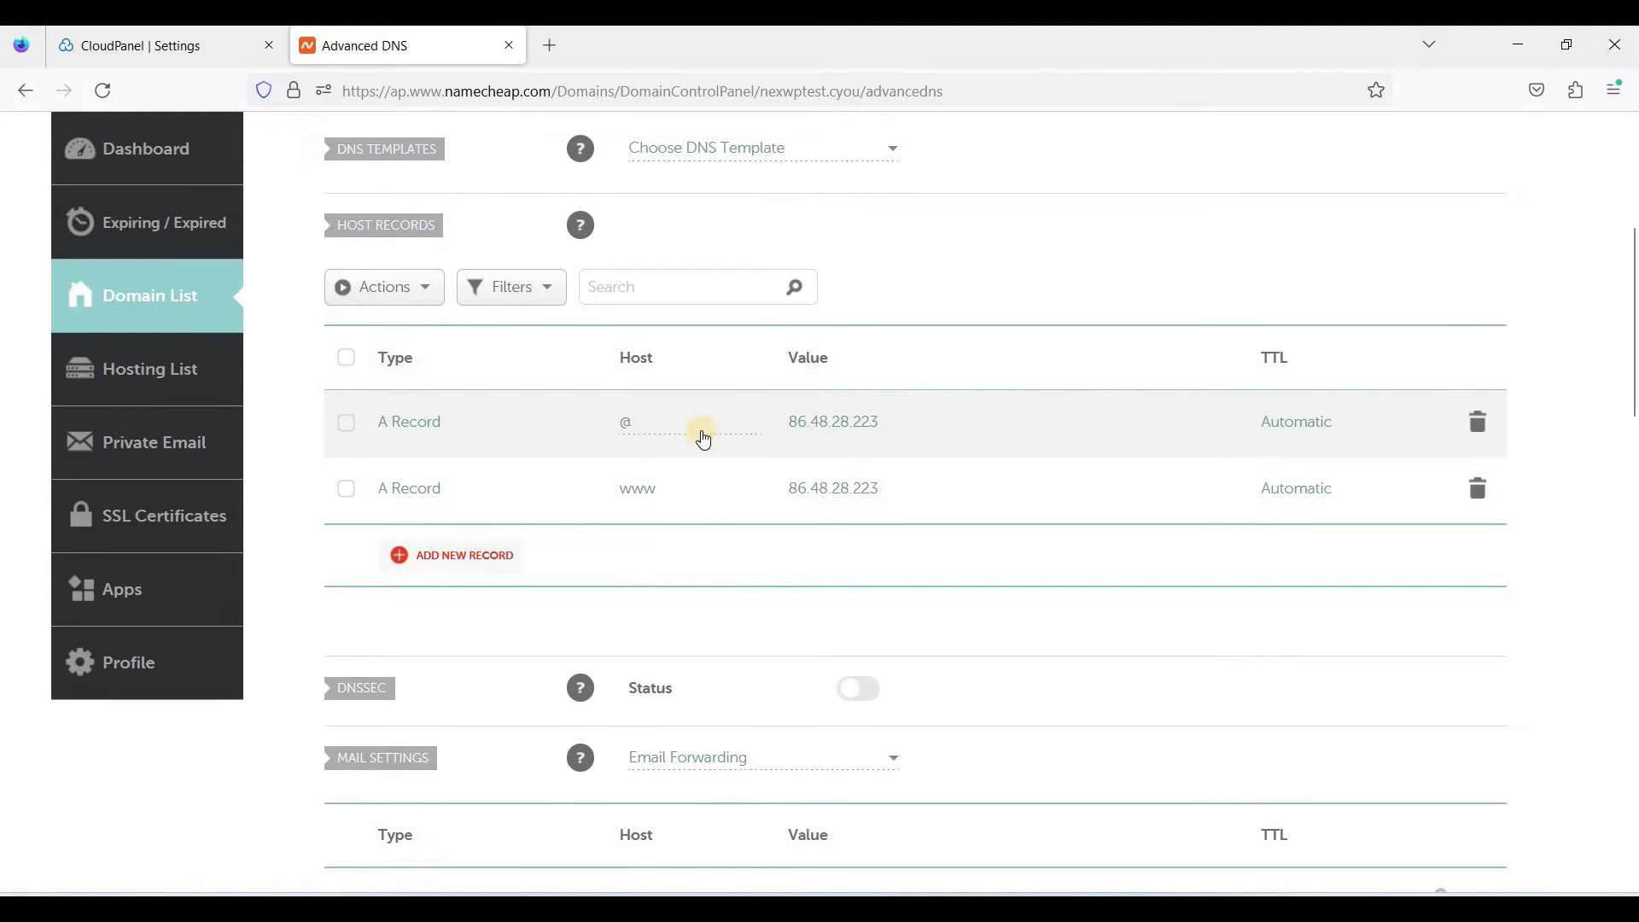
click(183, 45)
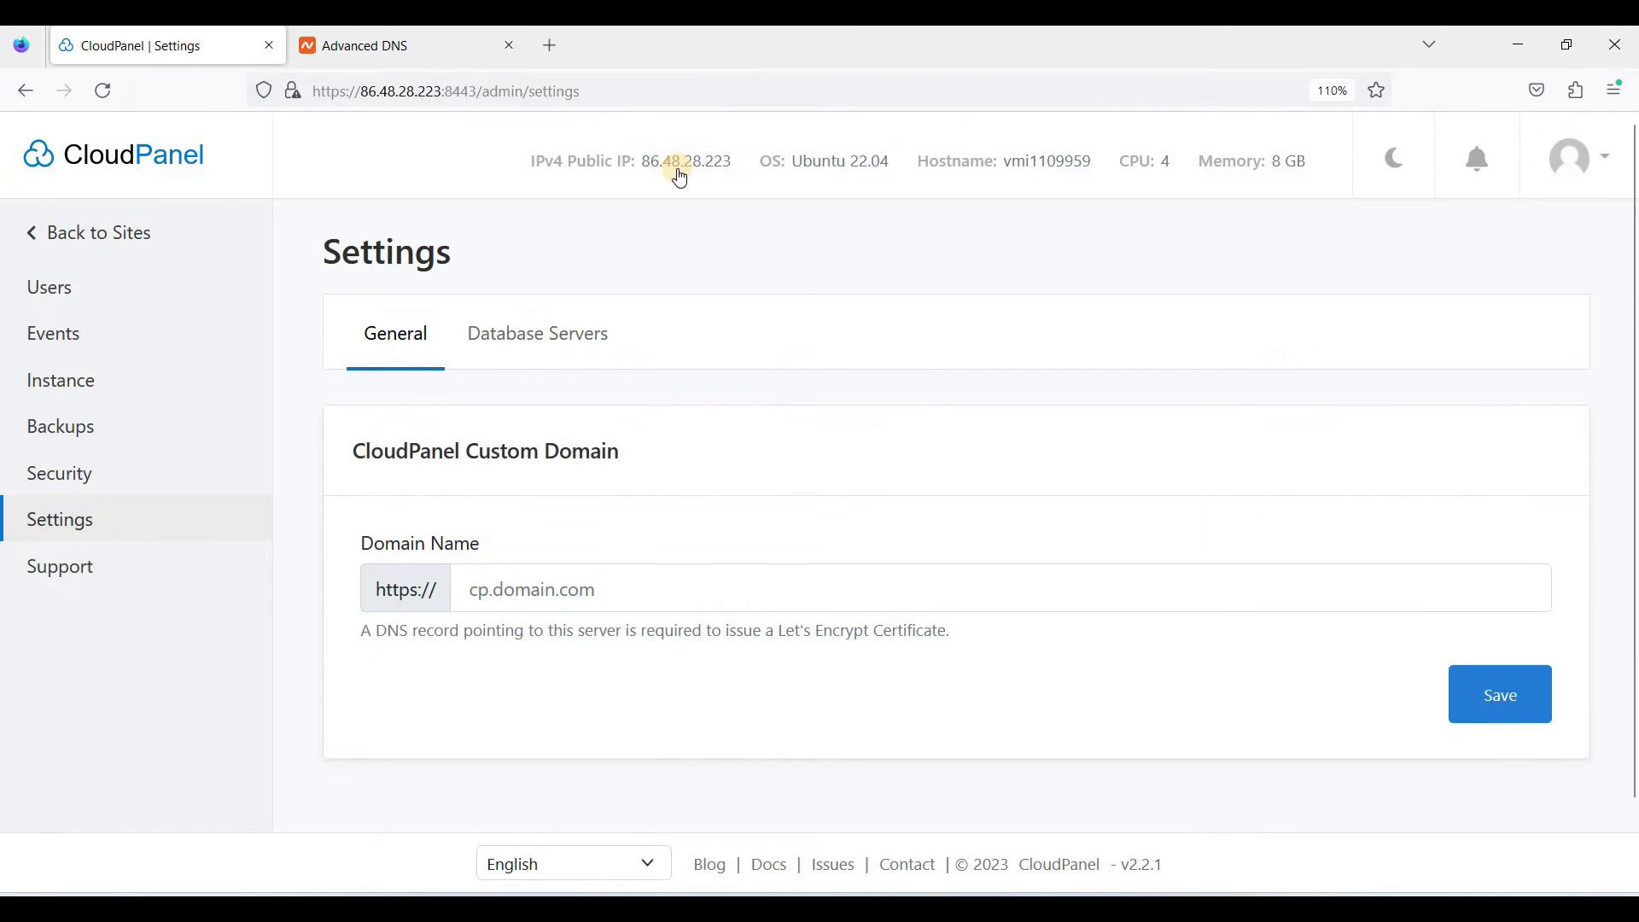
click(413, 50)
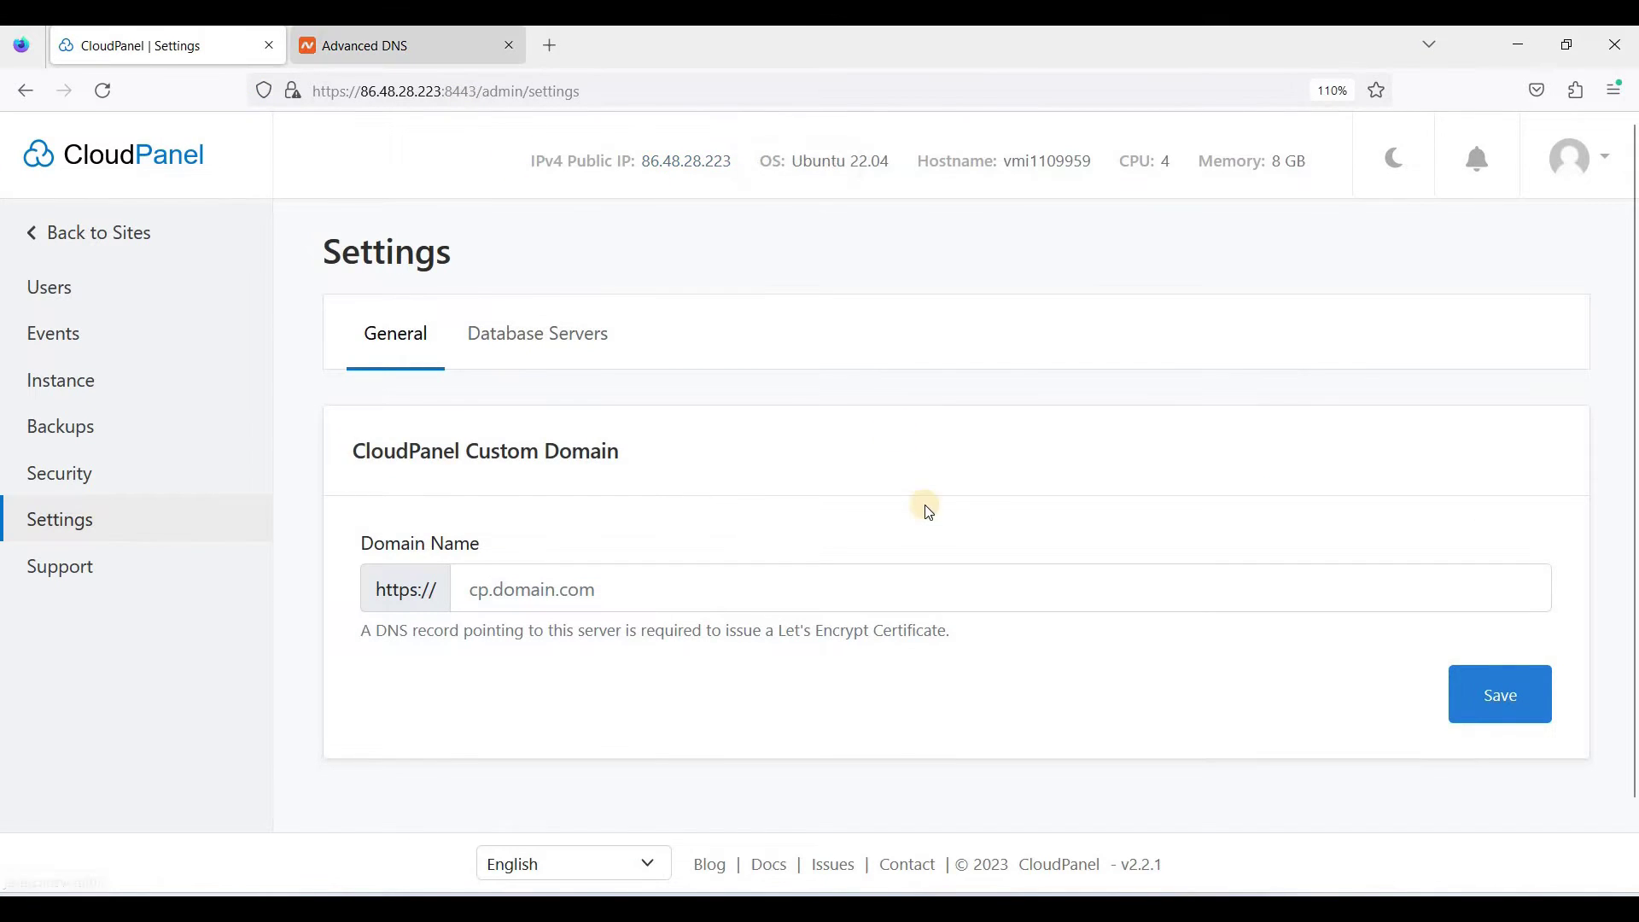
click(146, 47)
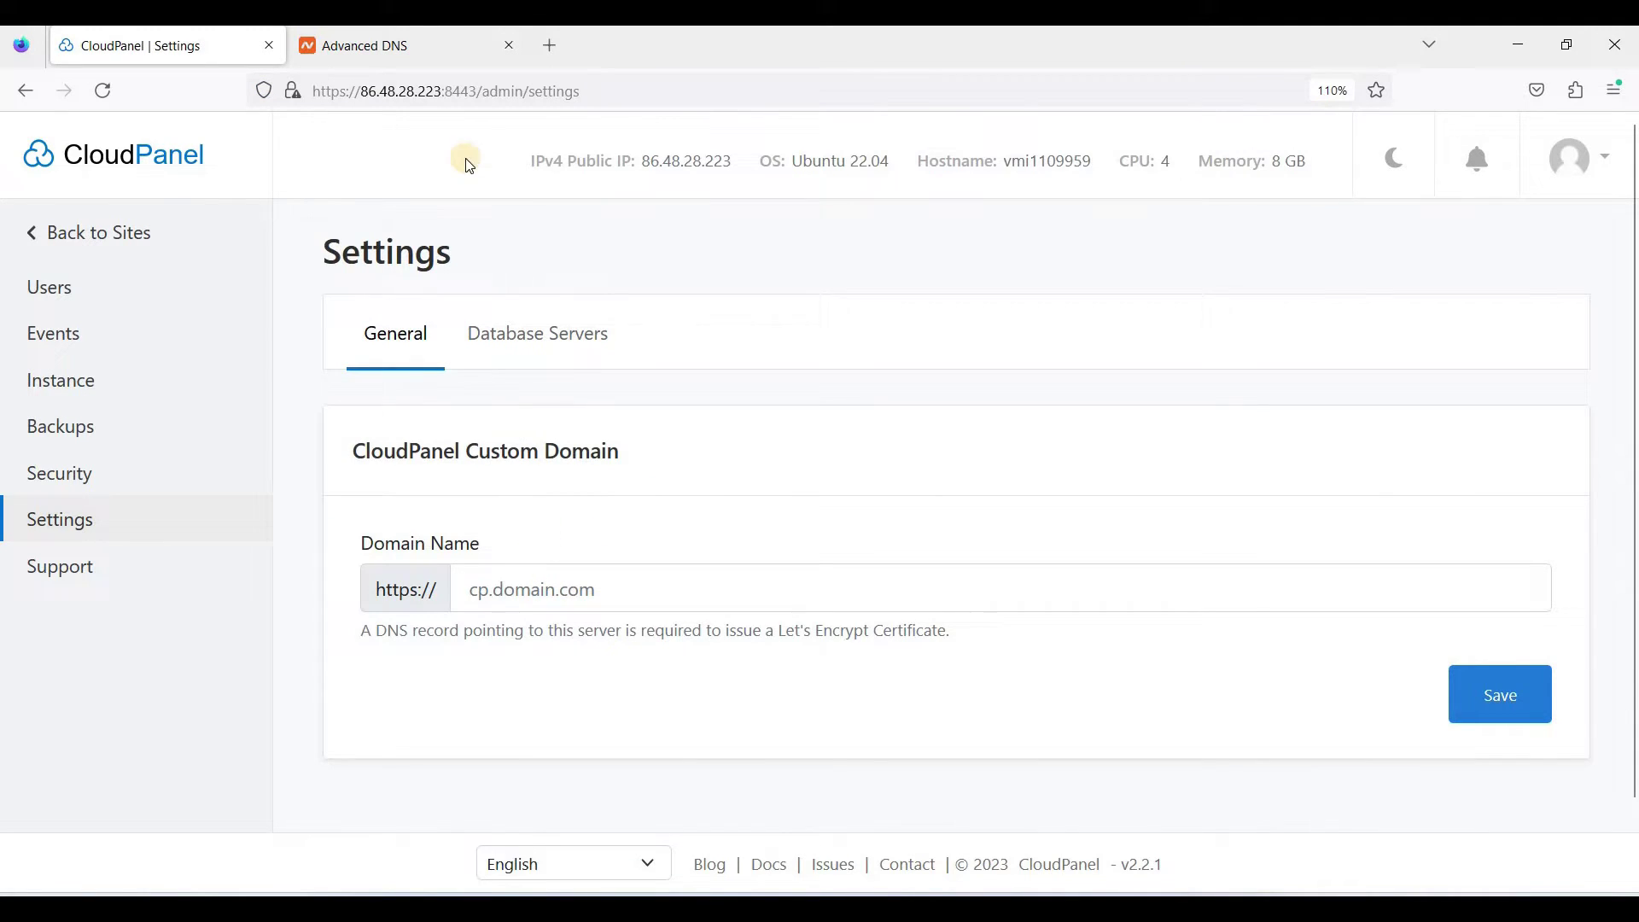
click(419, 50)
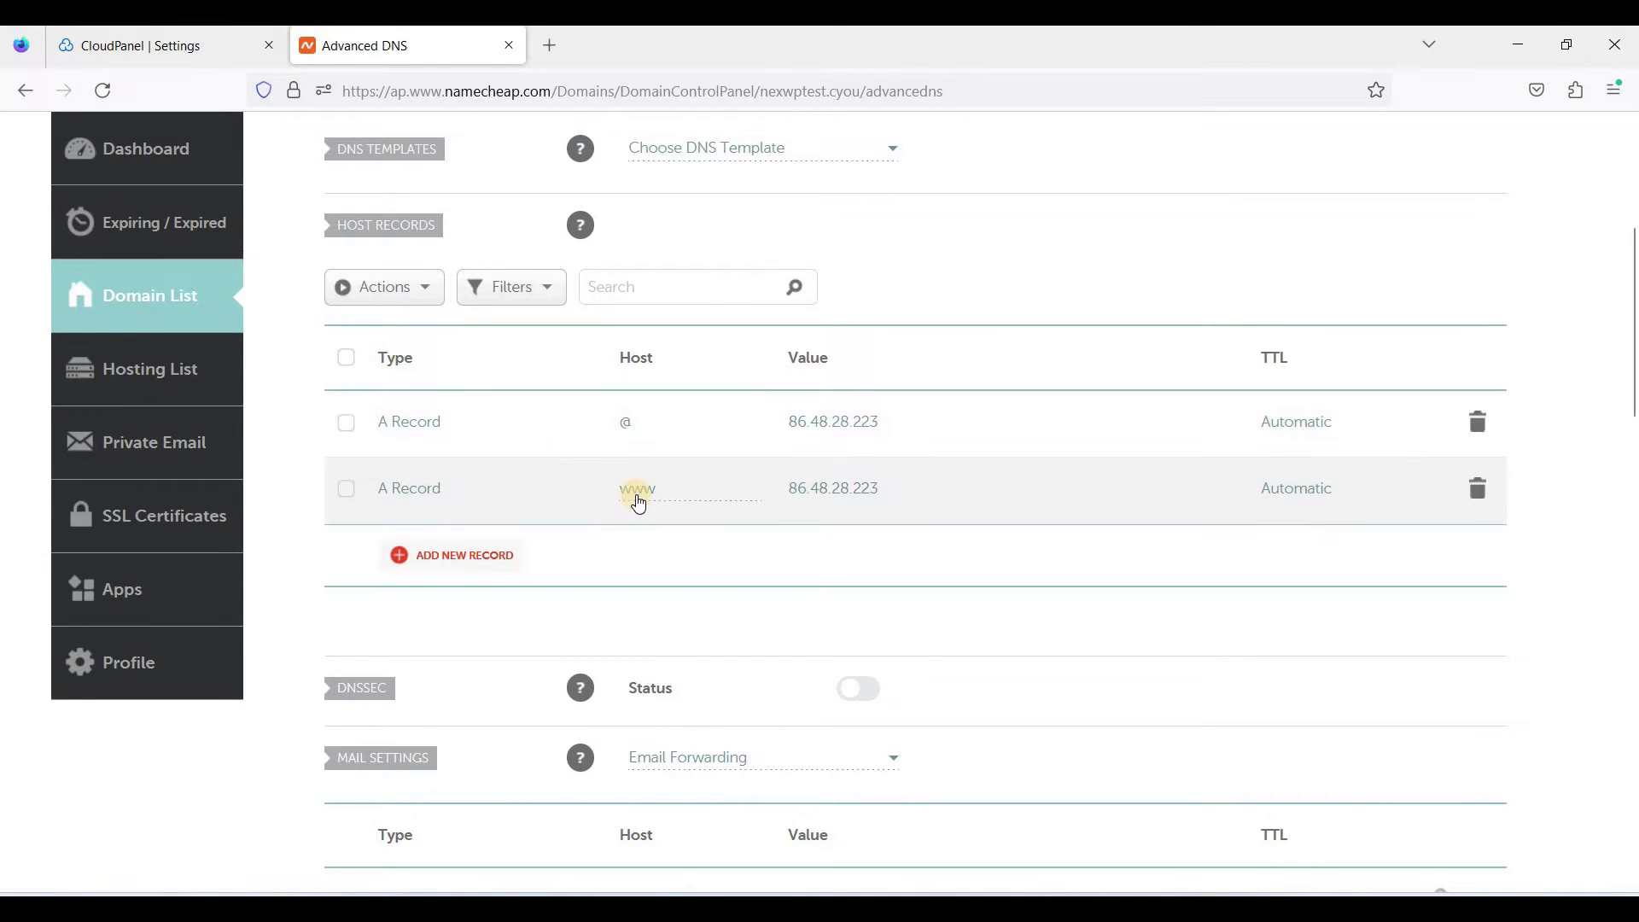
click(234, 55)
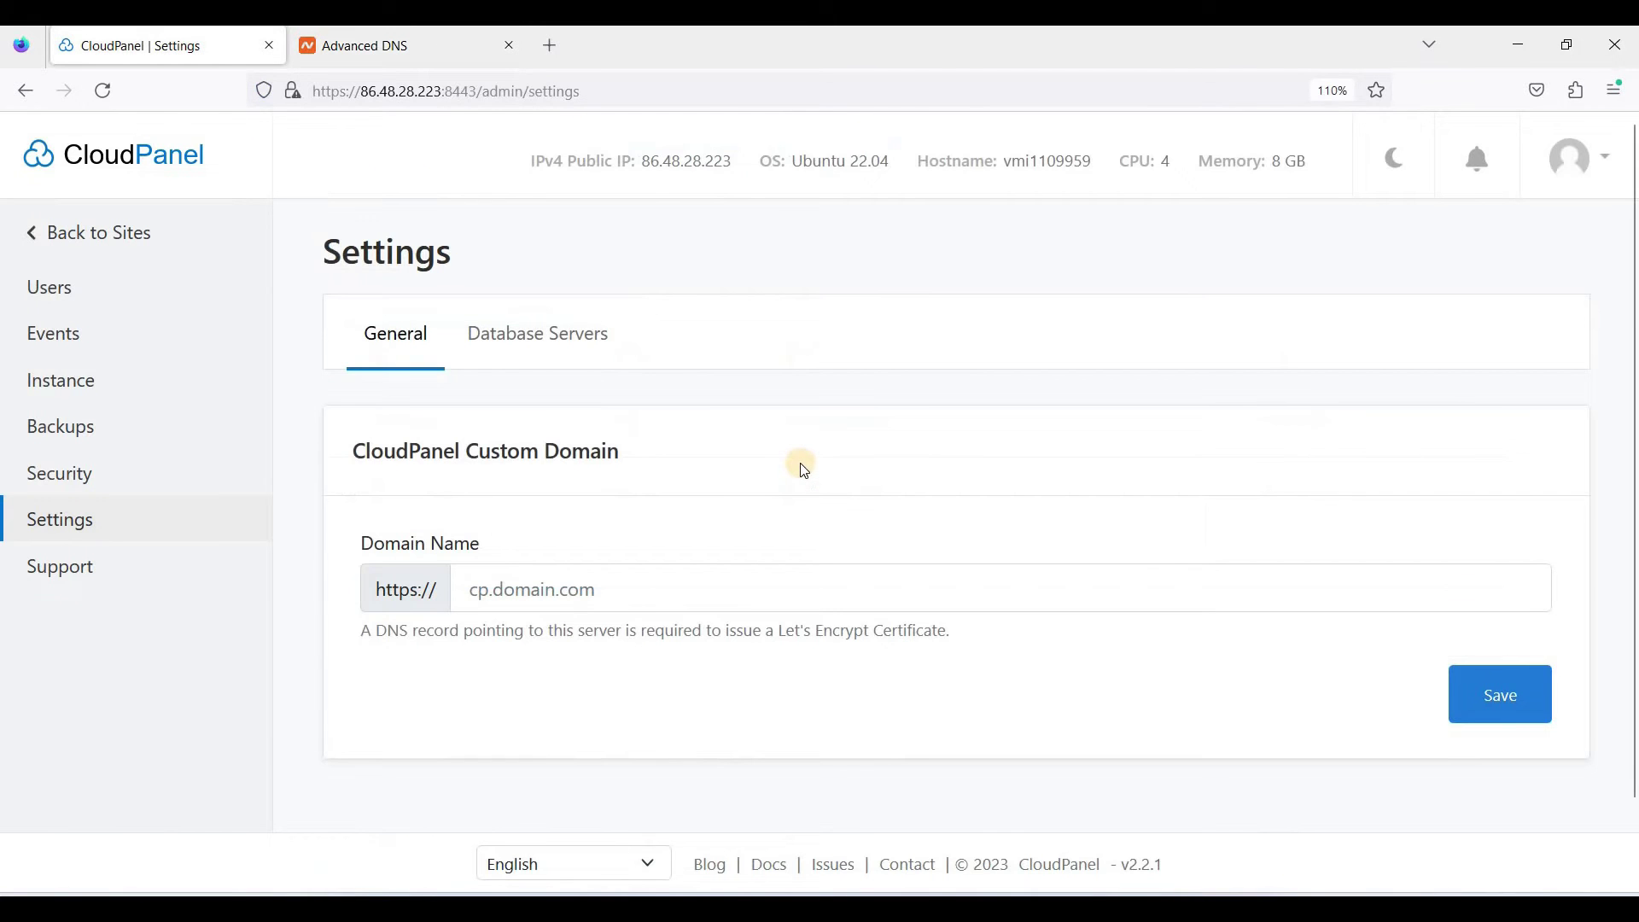
Set the CloudPanel custom domain to nexwptest.cyou and save it.
click(646, 582)
text(ne)
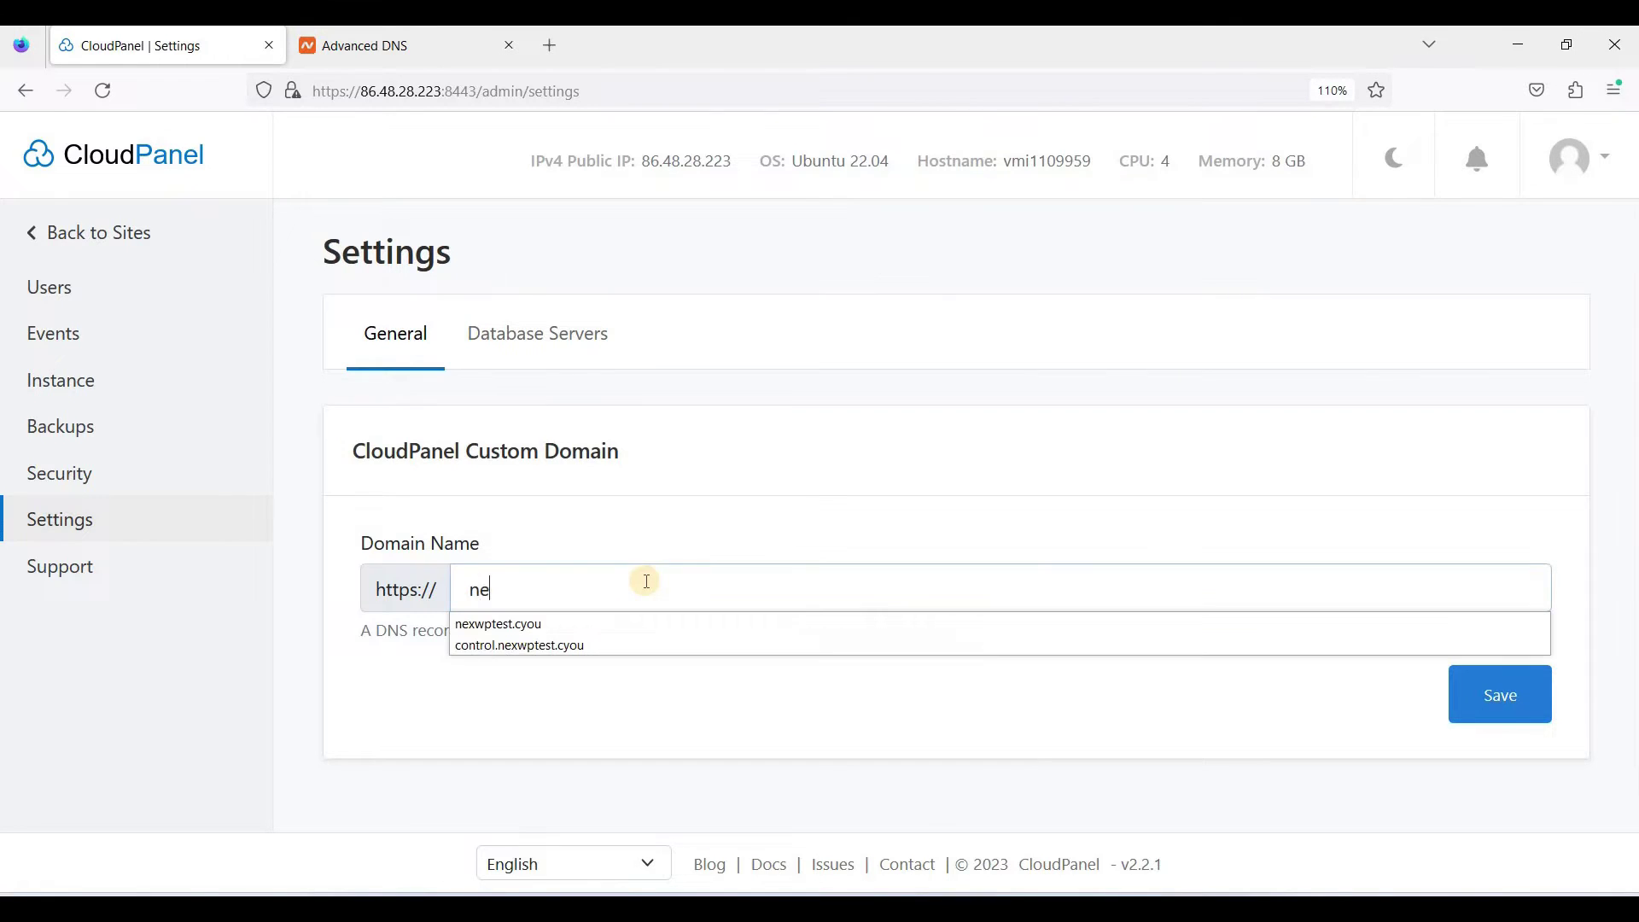
click(527, 623)
click(1515, 707)
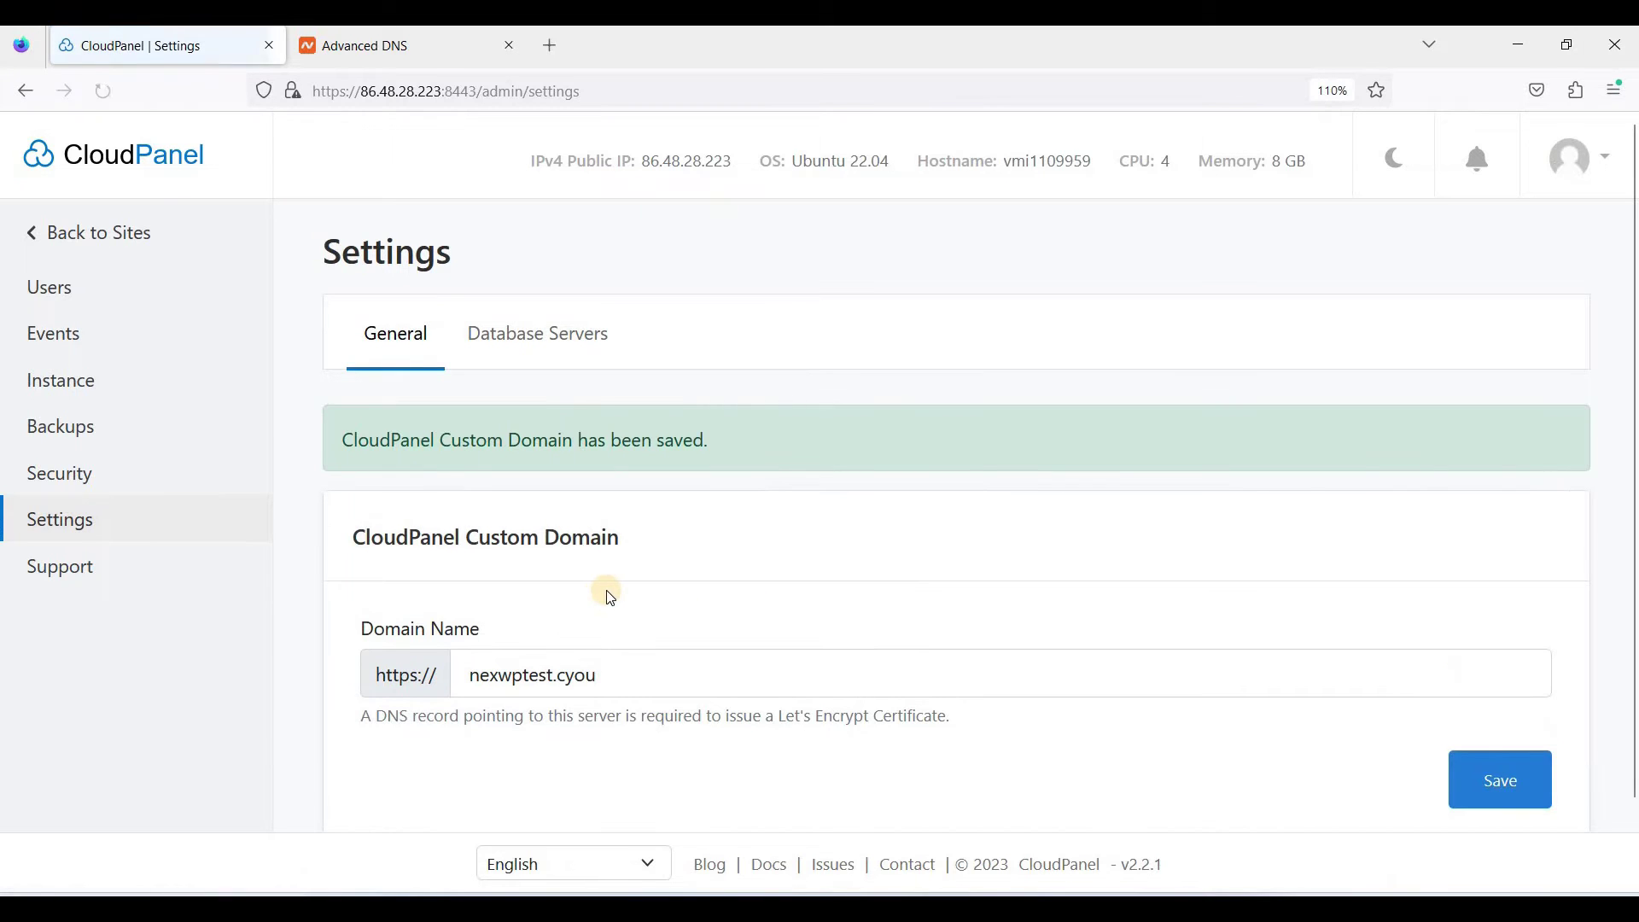
scroll(611, 589, down, 2)
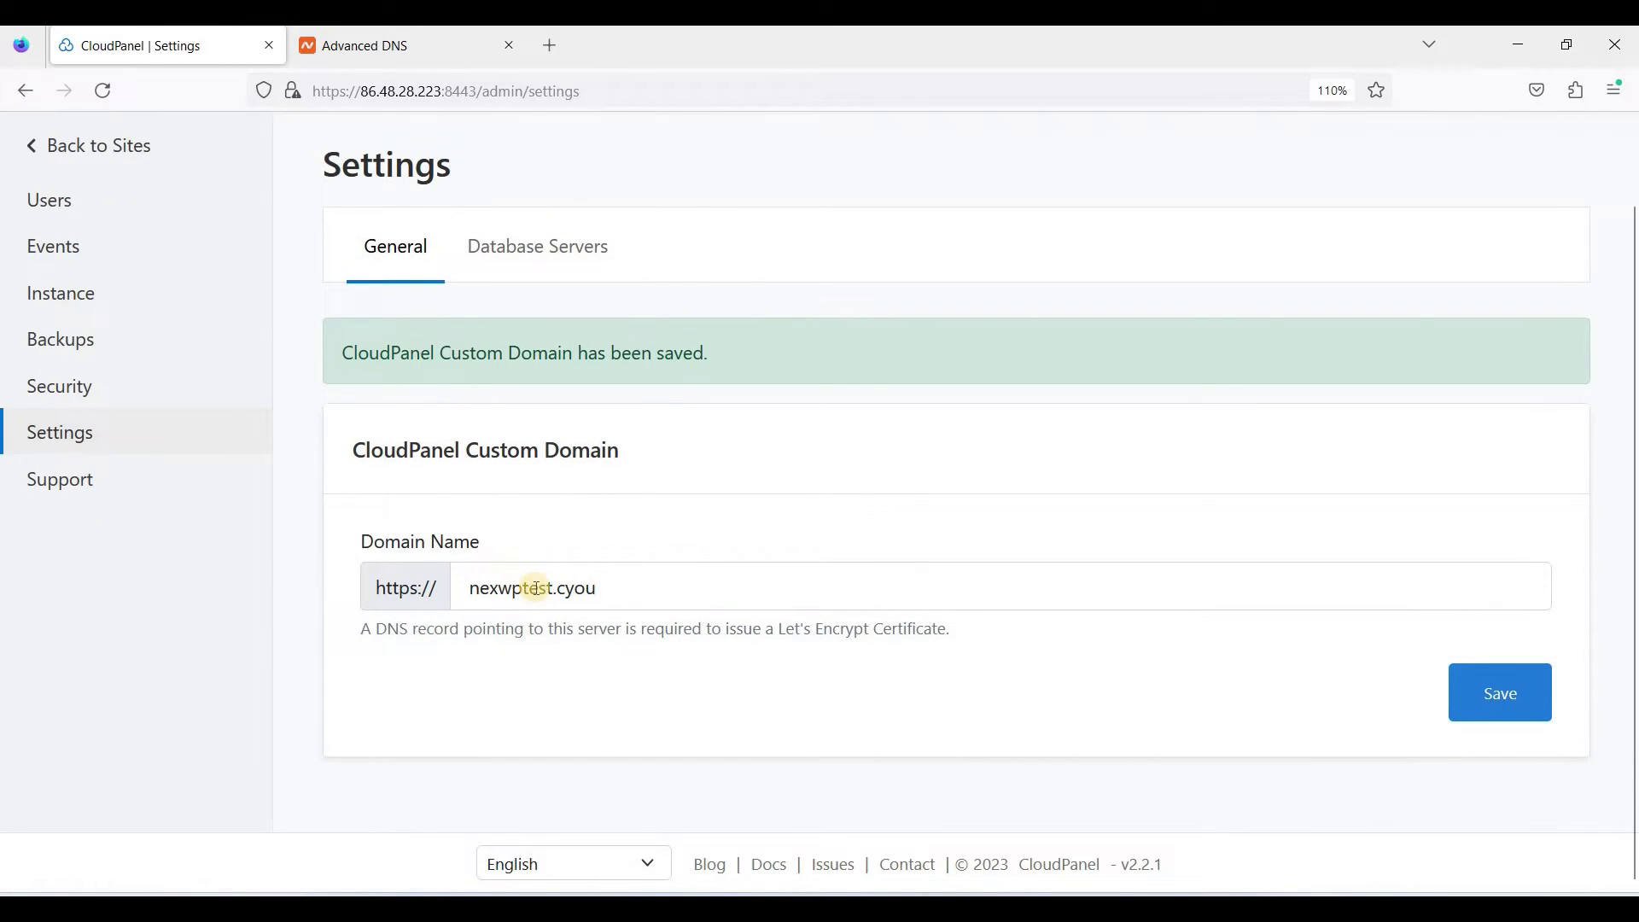
scroll(564, 275, up, 2)
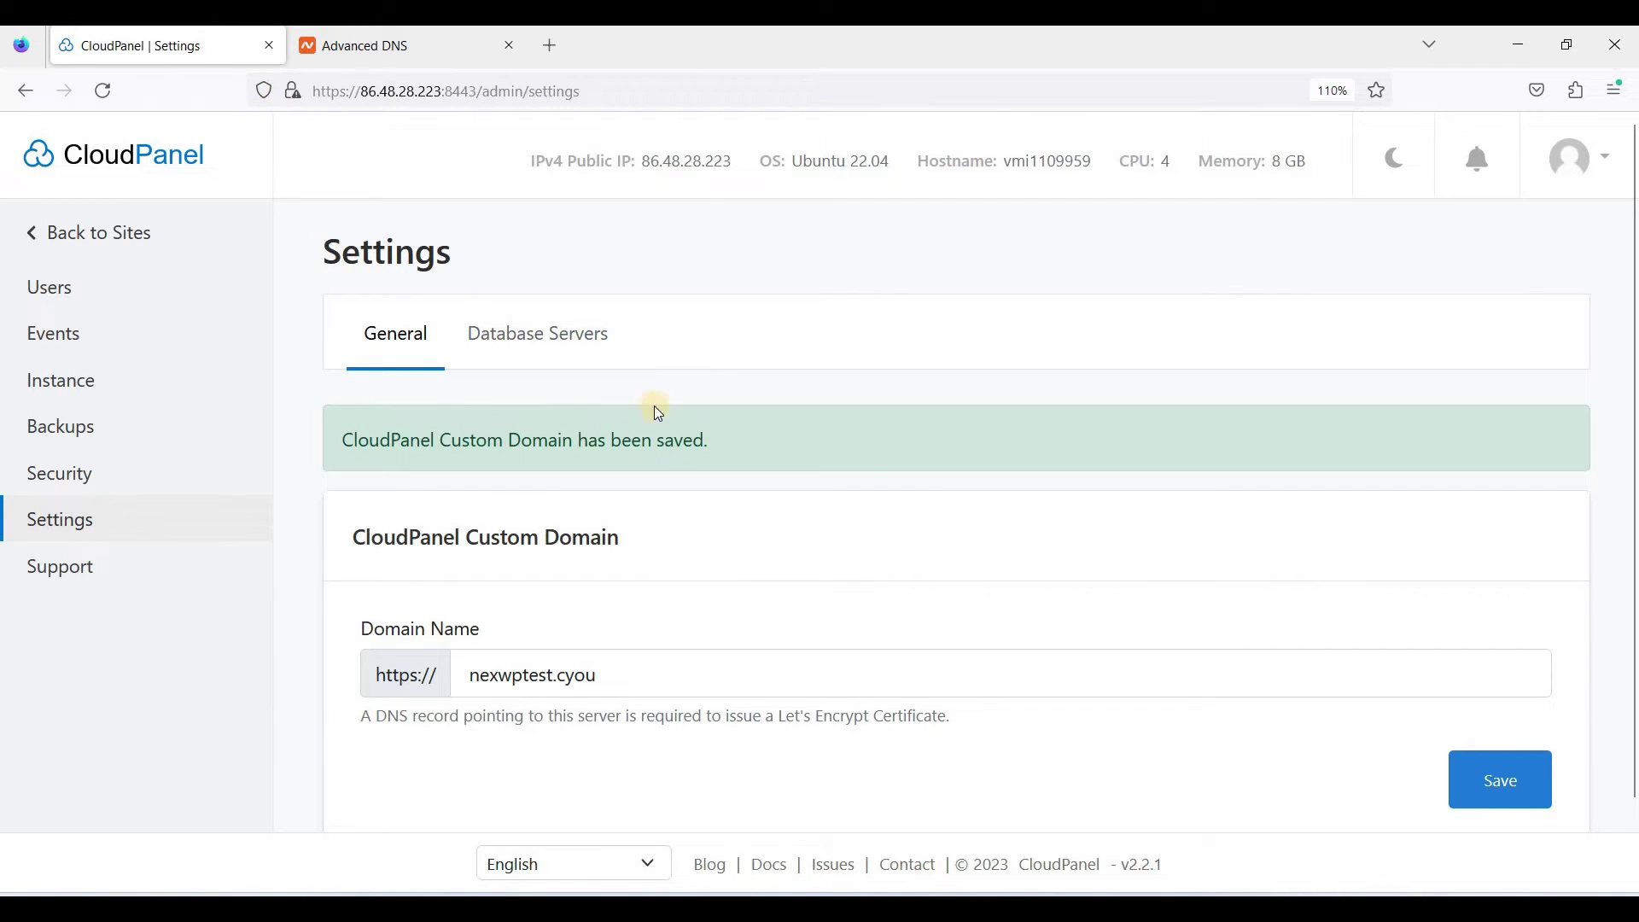
triple_click(478, 675)
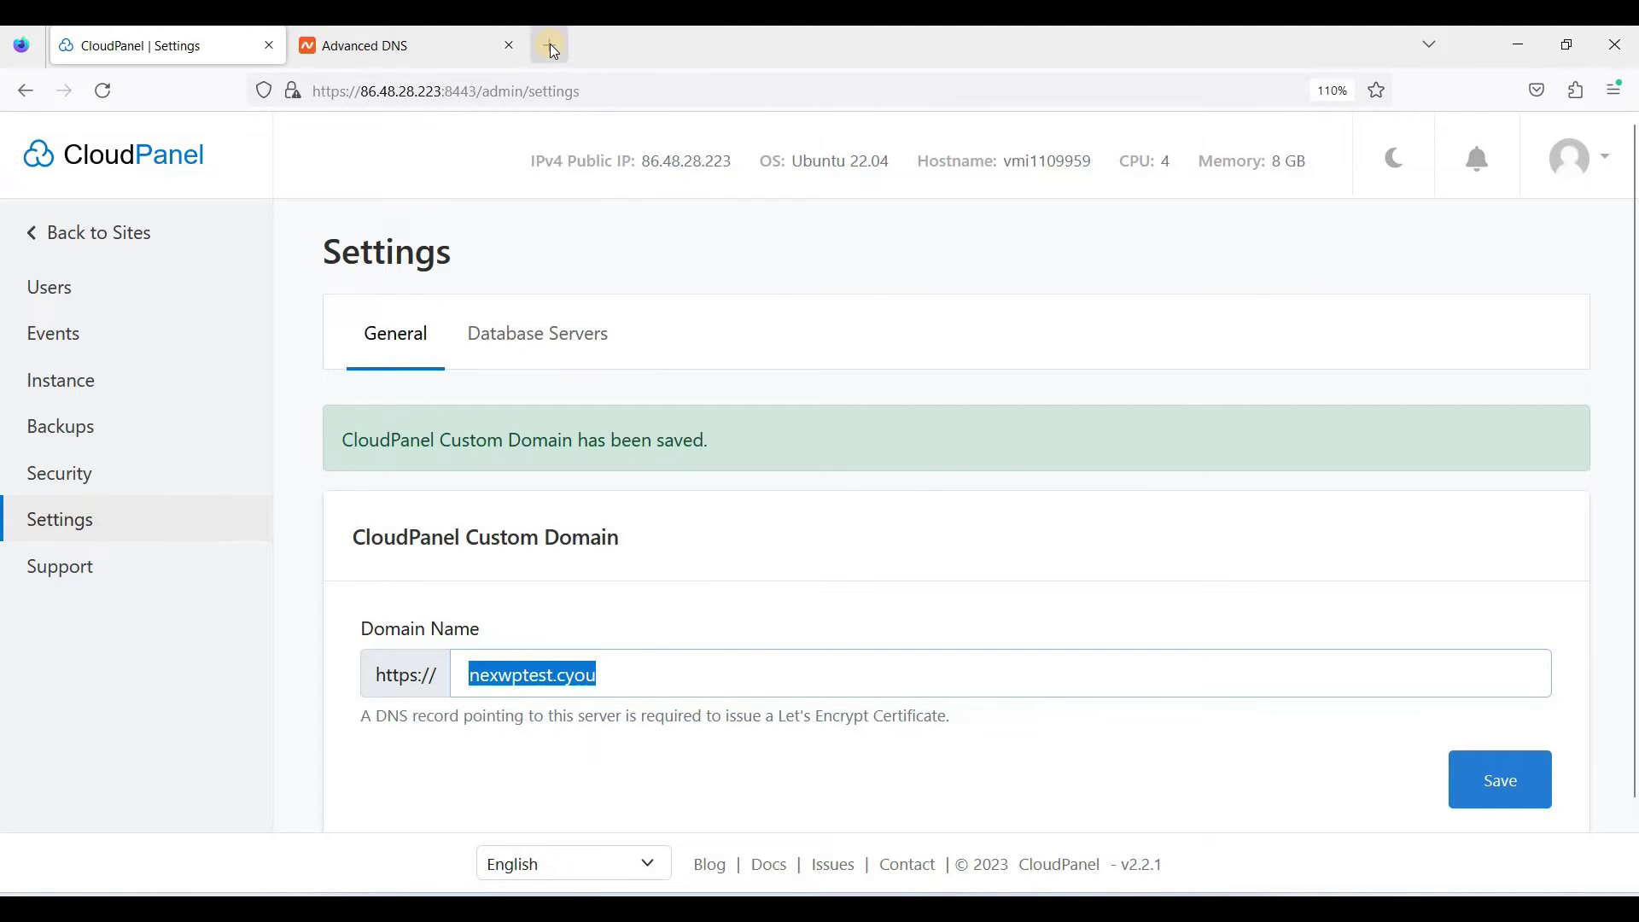
drag(553, 51, 554, 51)
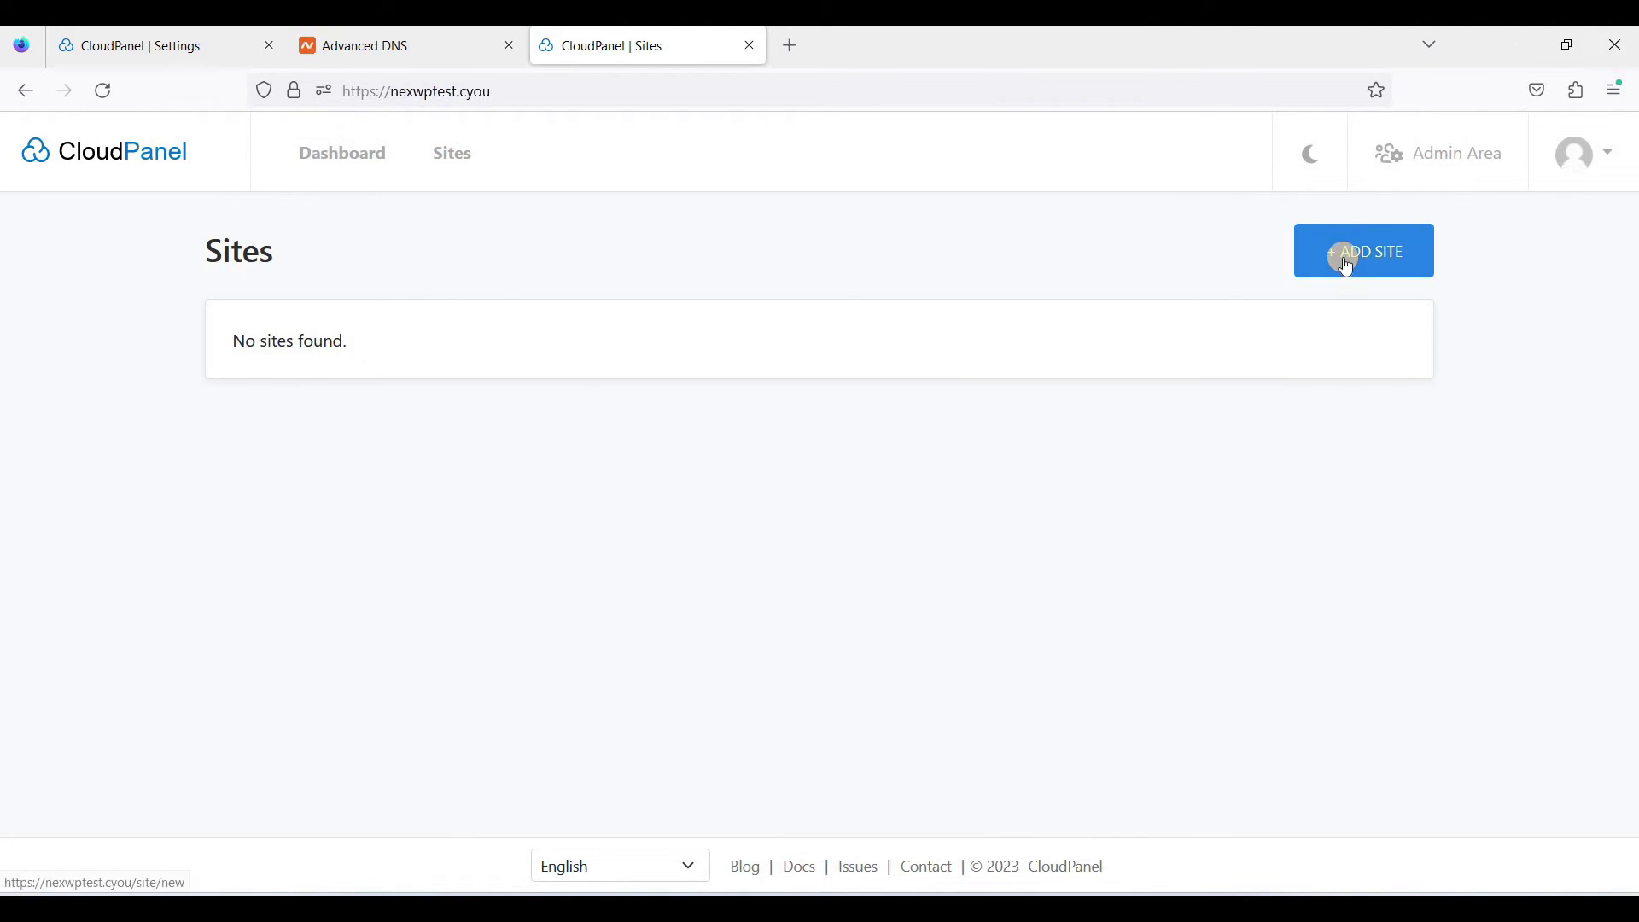
In the Settings tab, replace the domain with control.nexwptest.cyou without saving yet.
click(162, 58)
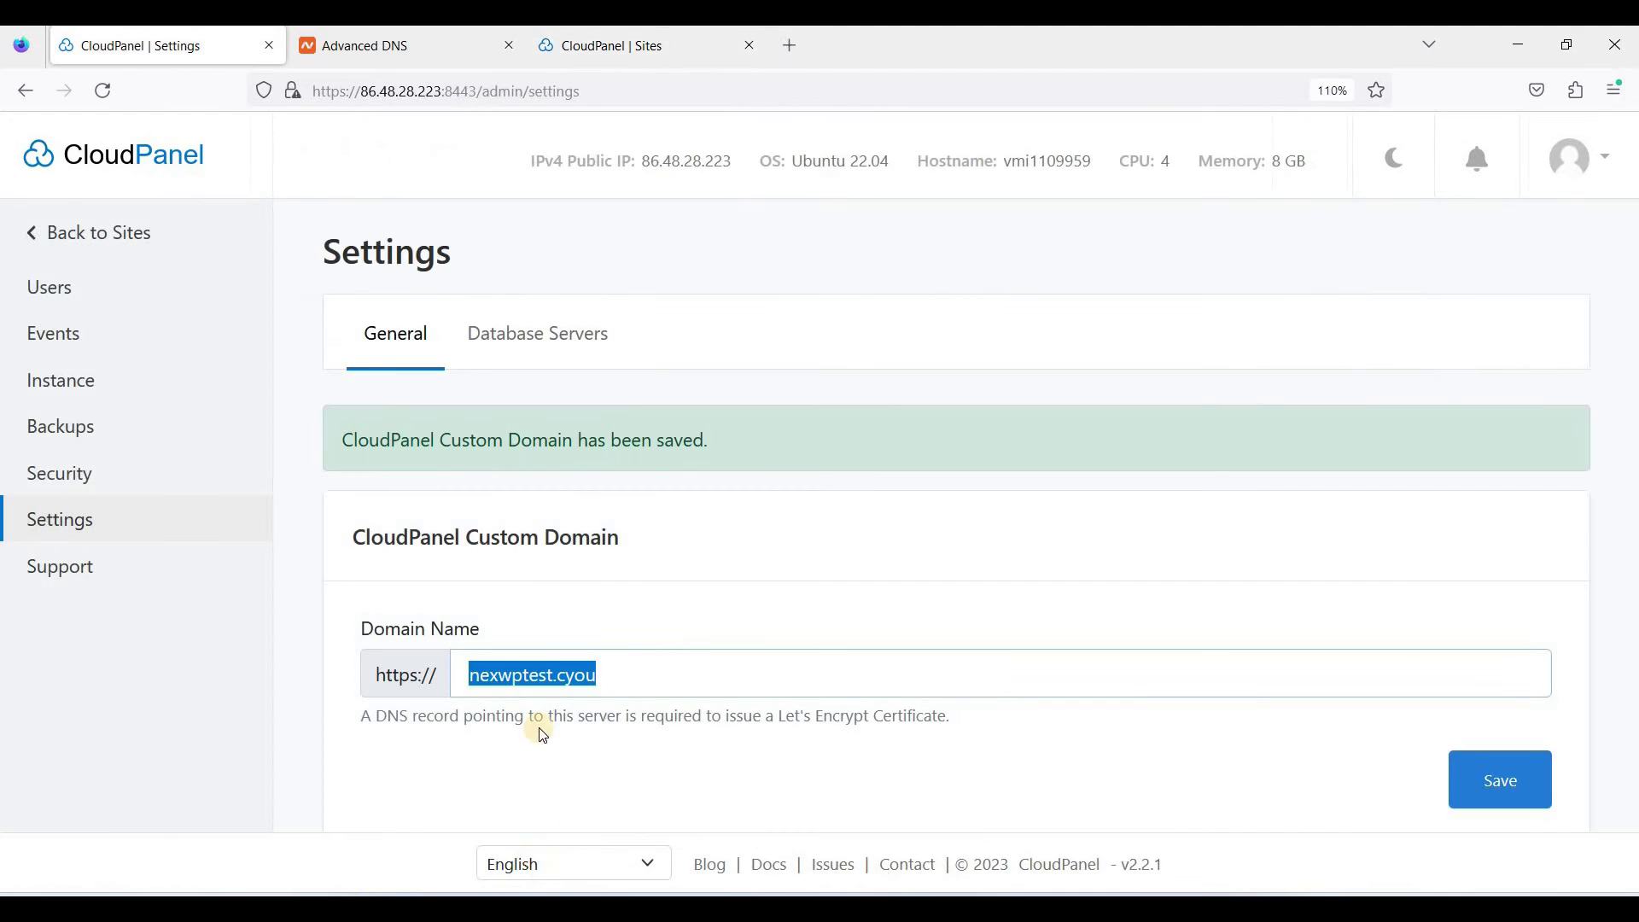
click(480, 677)
click(478, 675)
click(478, 674)
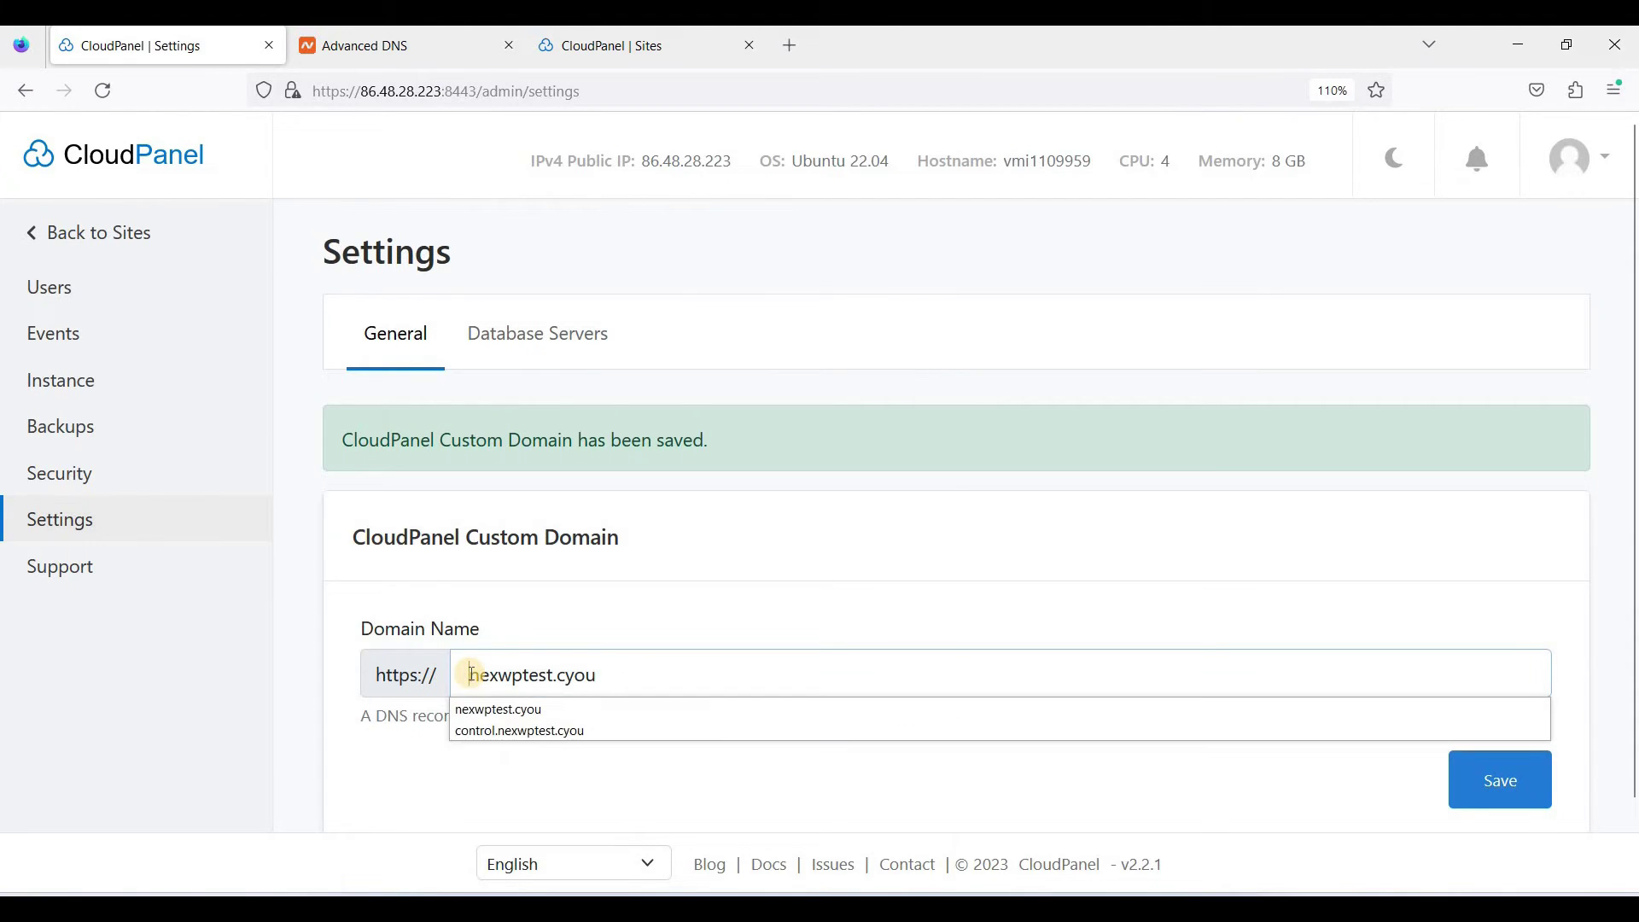
click(547, 732)
scroll(770, 565, down, 1)
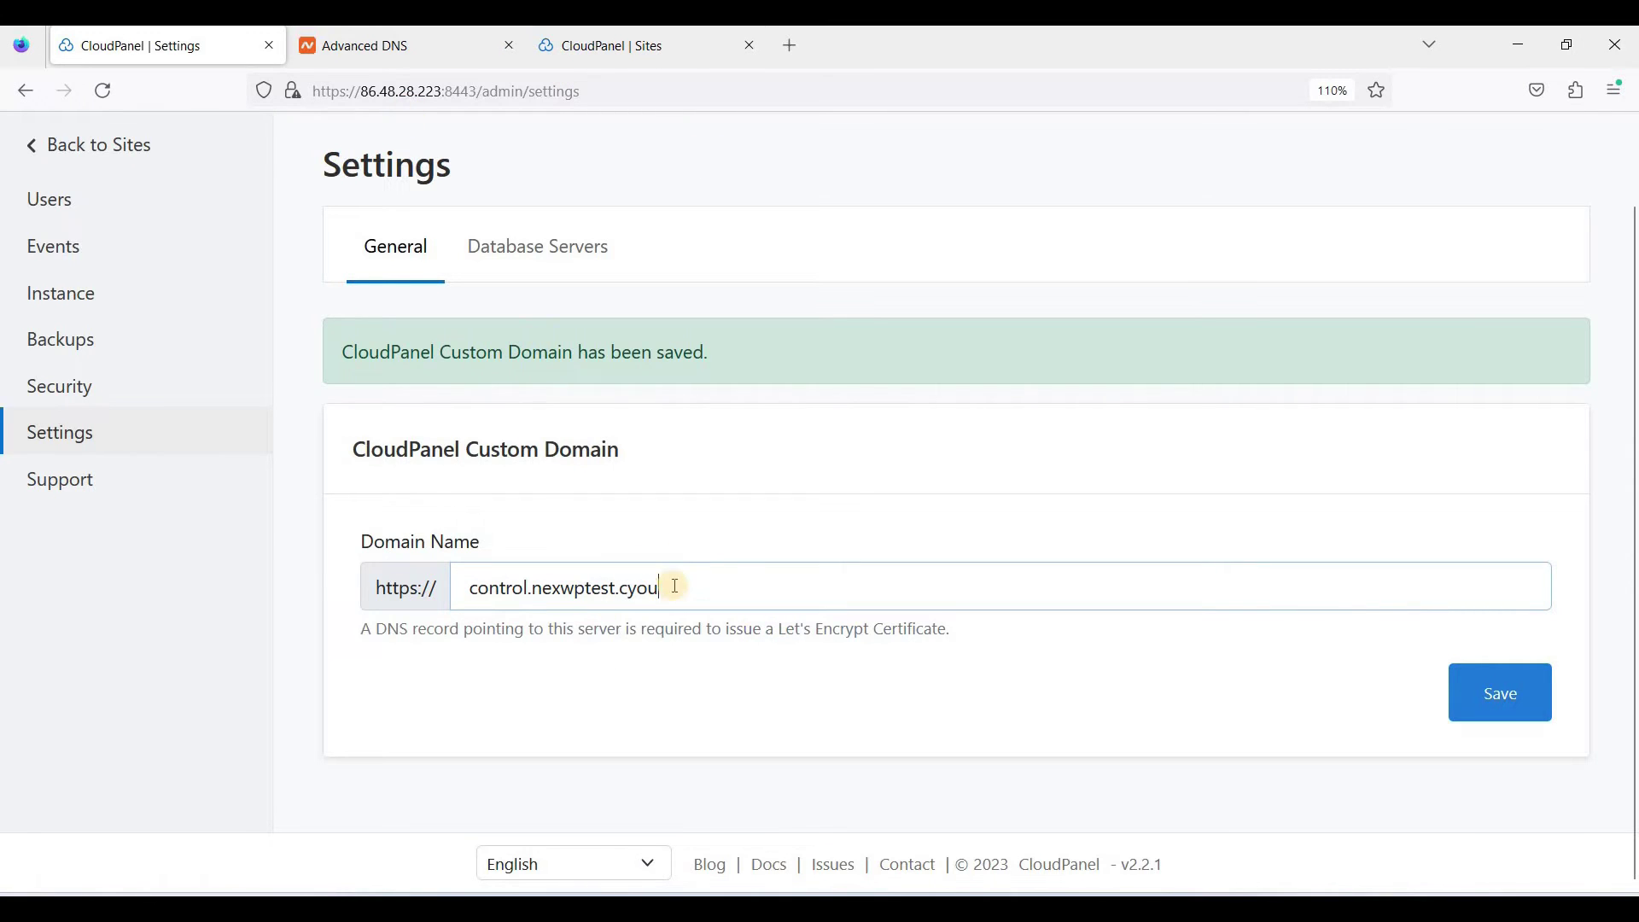
drag(474, 587, 522, 587)
click(383, 120)
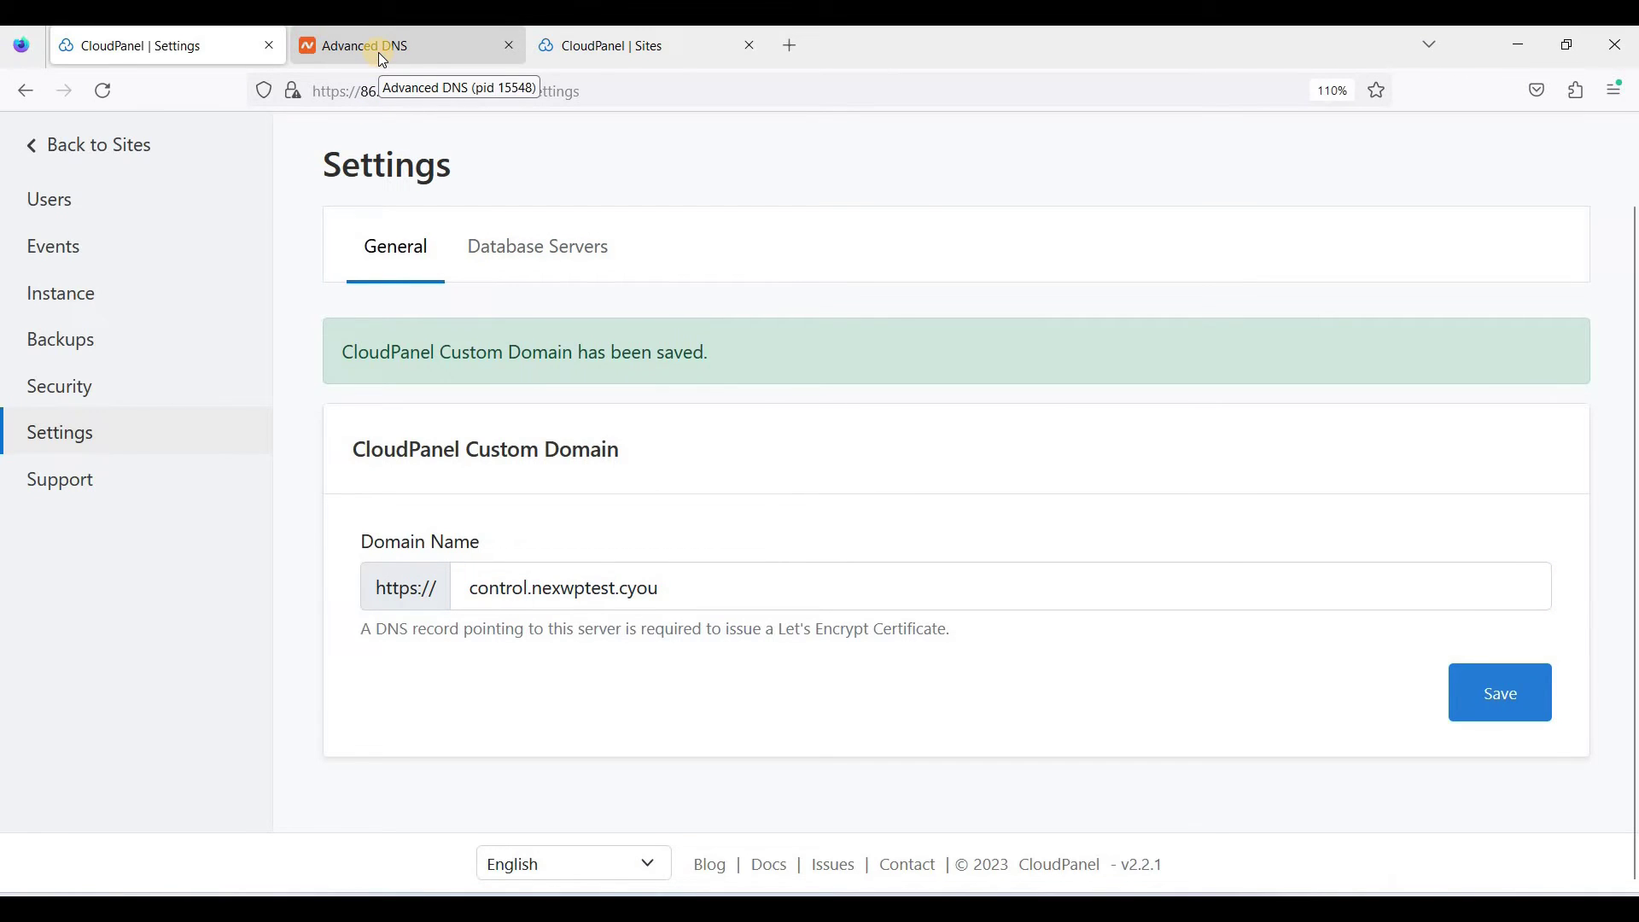
scroll(761, 267, up, 2)
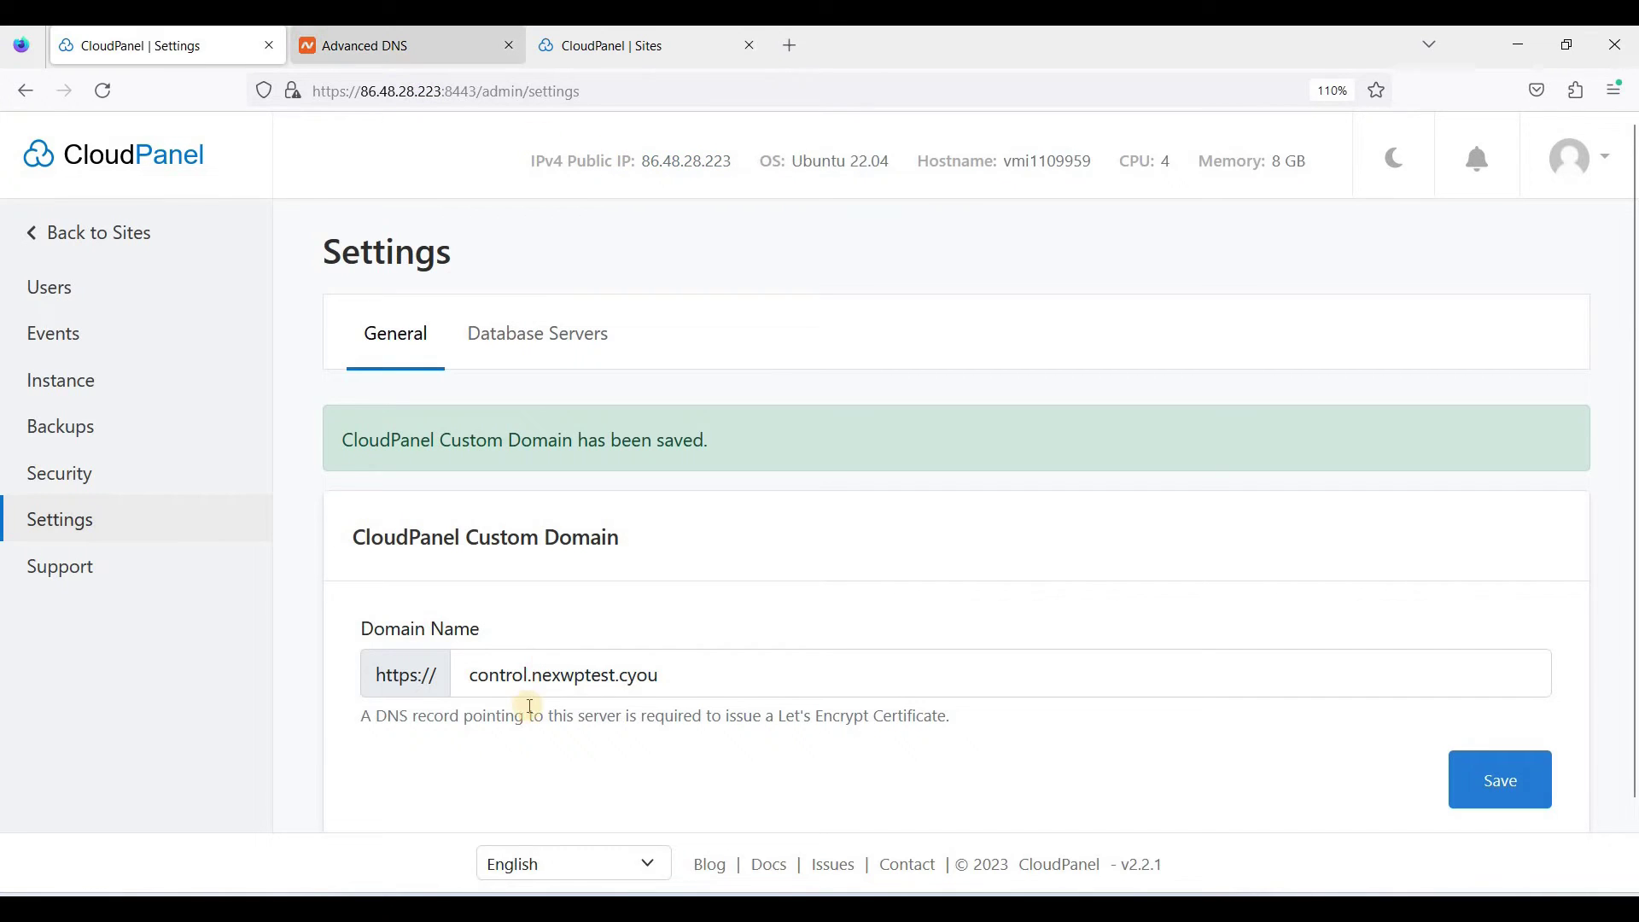
drag(527, 674, 384, 671)
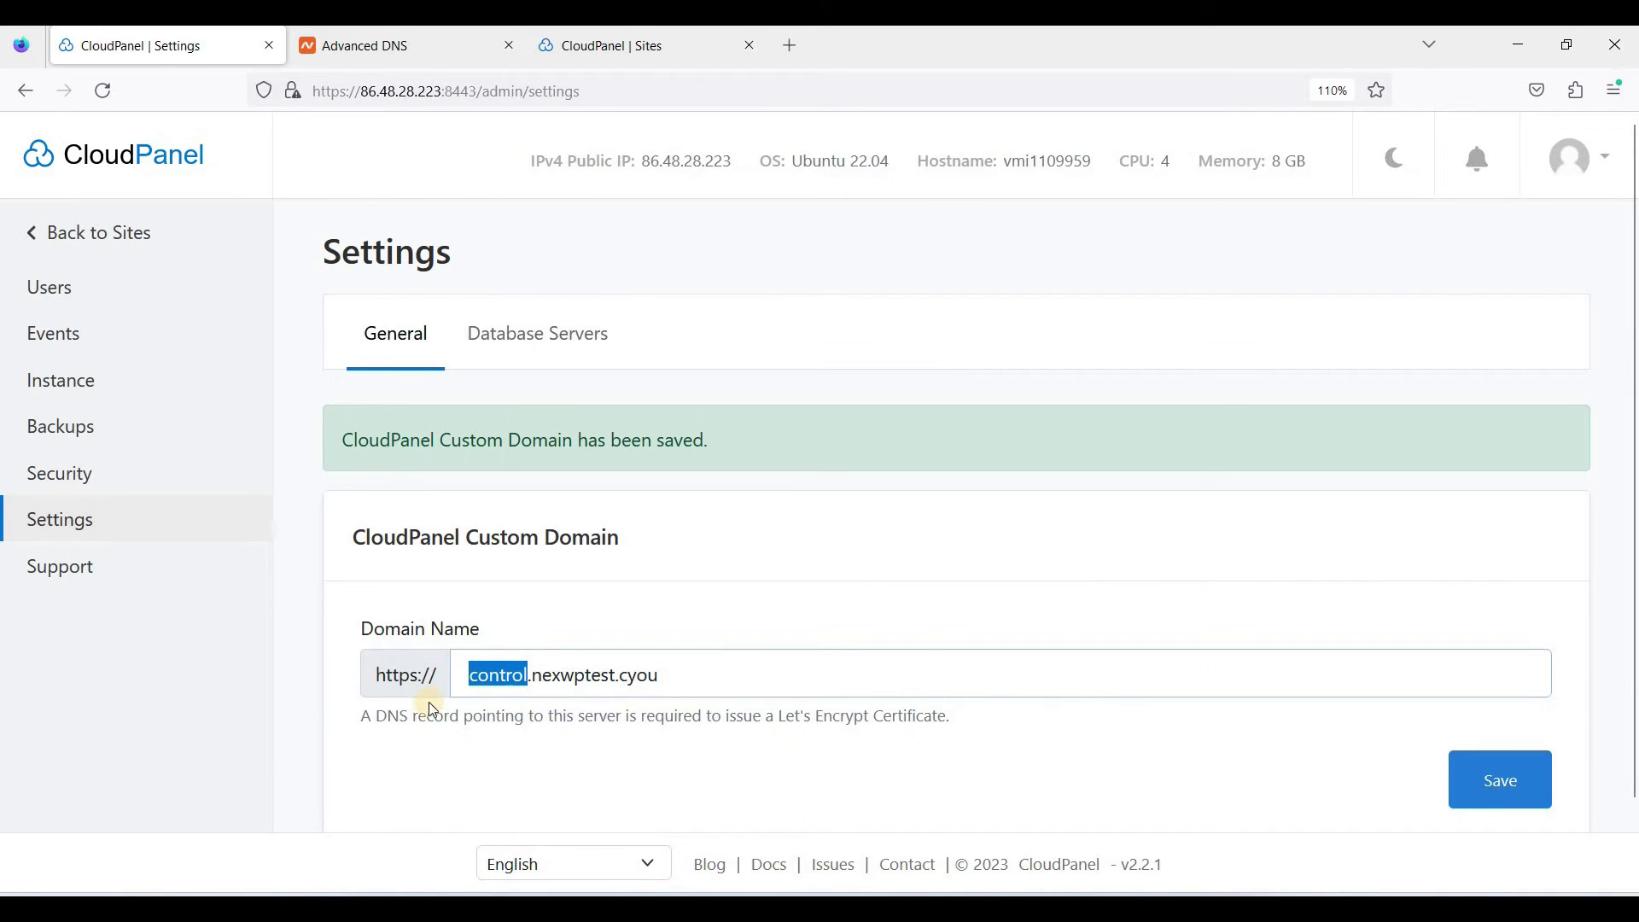
In Namecheap Advanced DNS, add a new A record with host control.
click(432, 52)
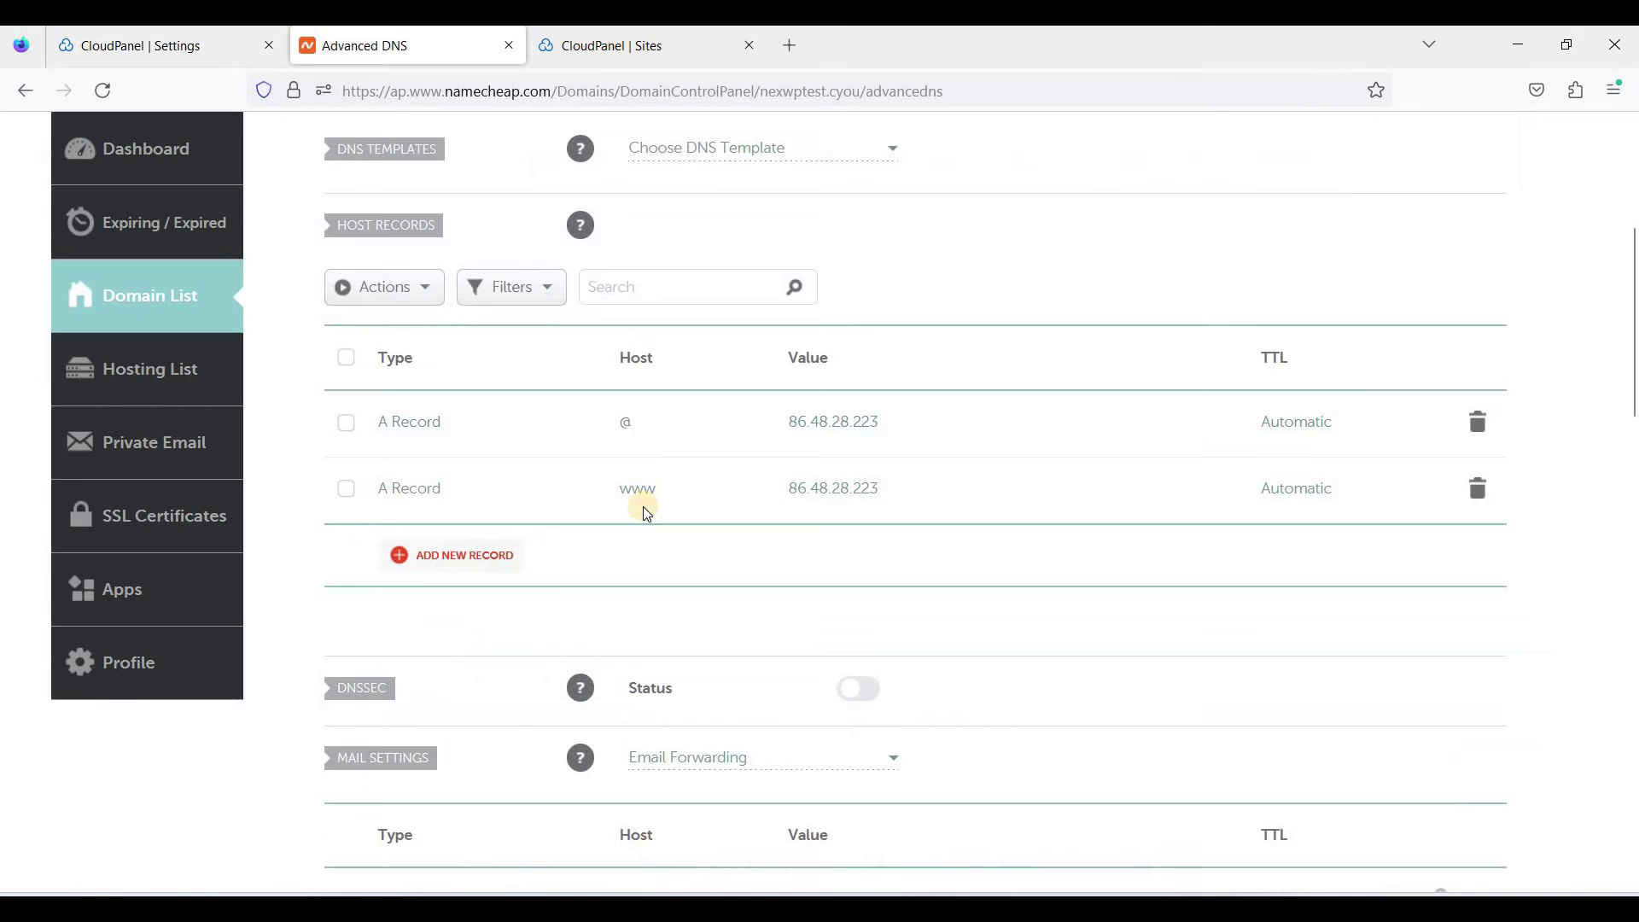
scroll(629, 486, up, 2)
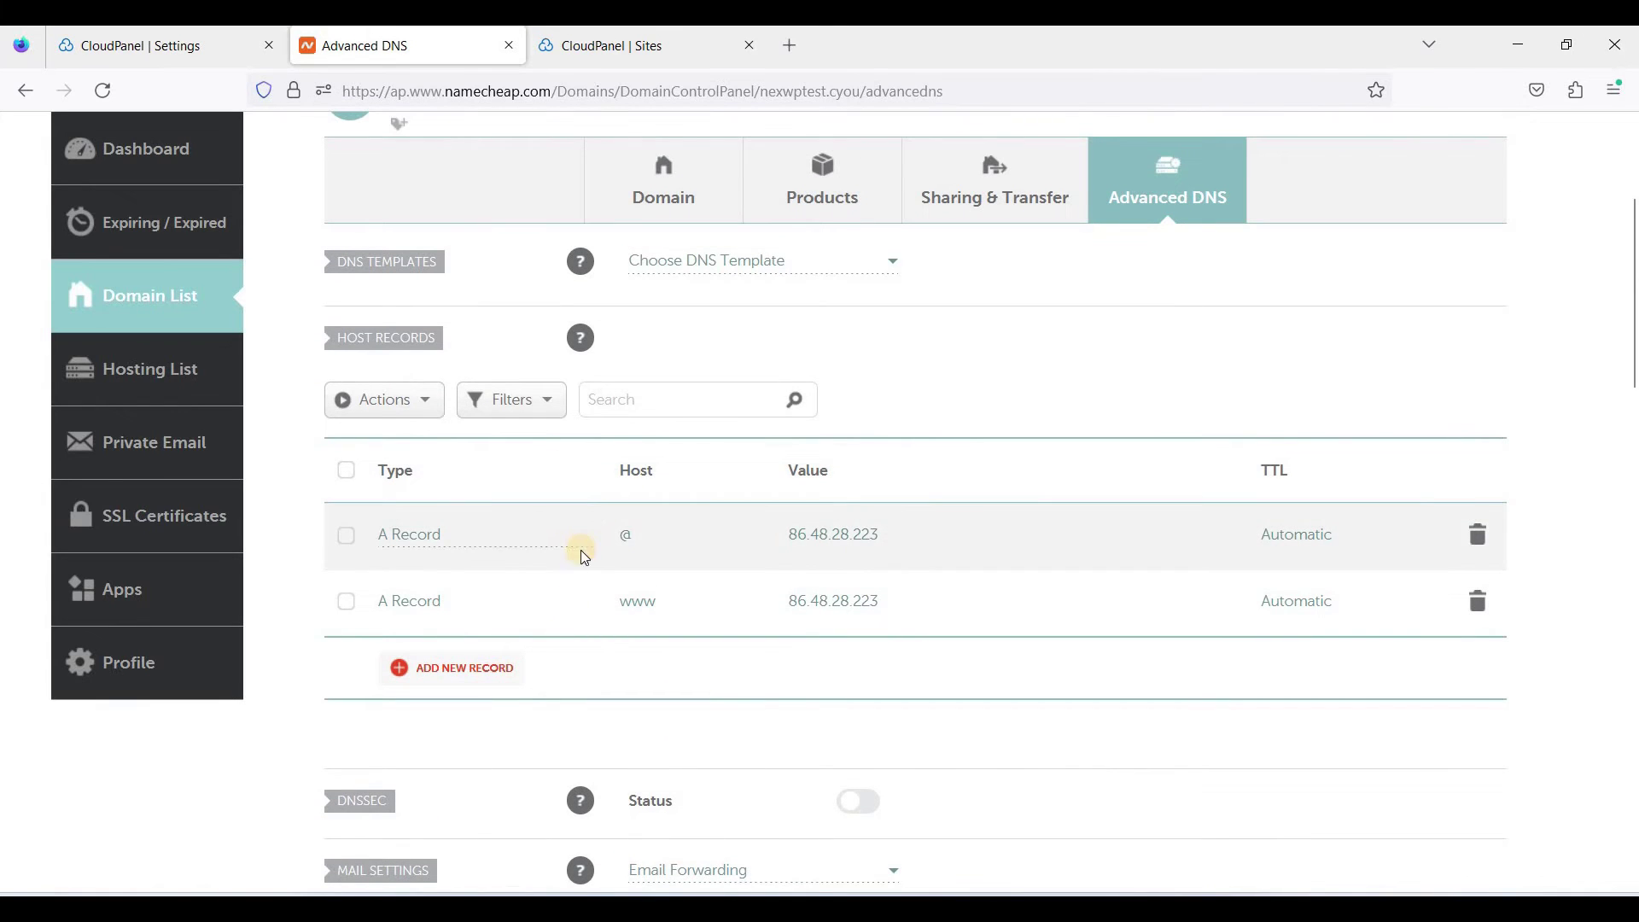
click(497, 686)
click(666, 449)
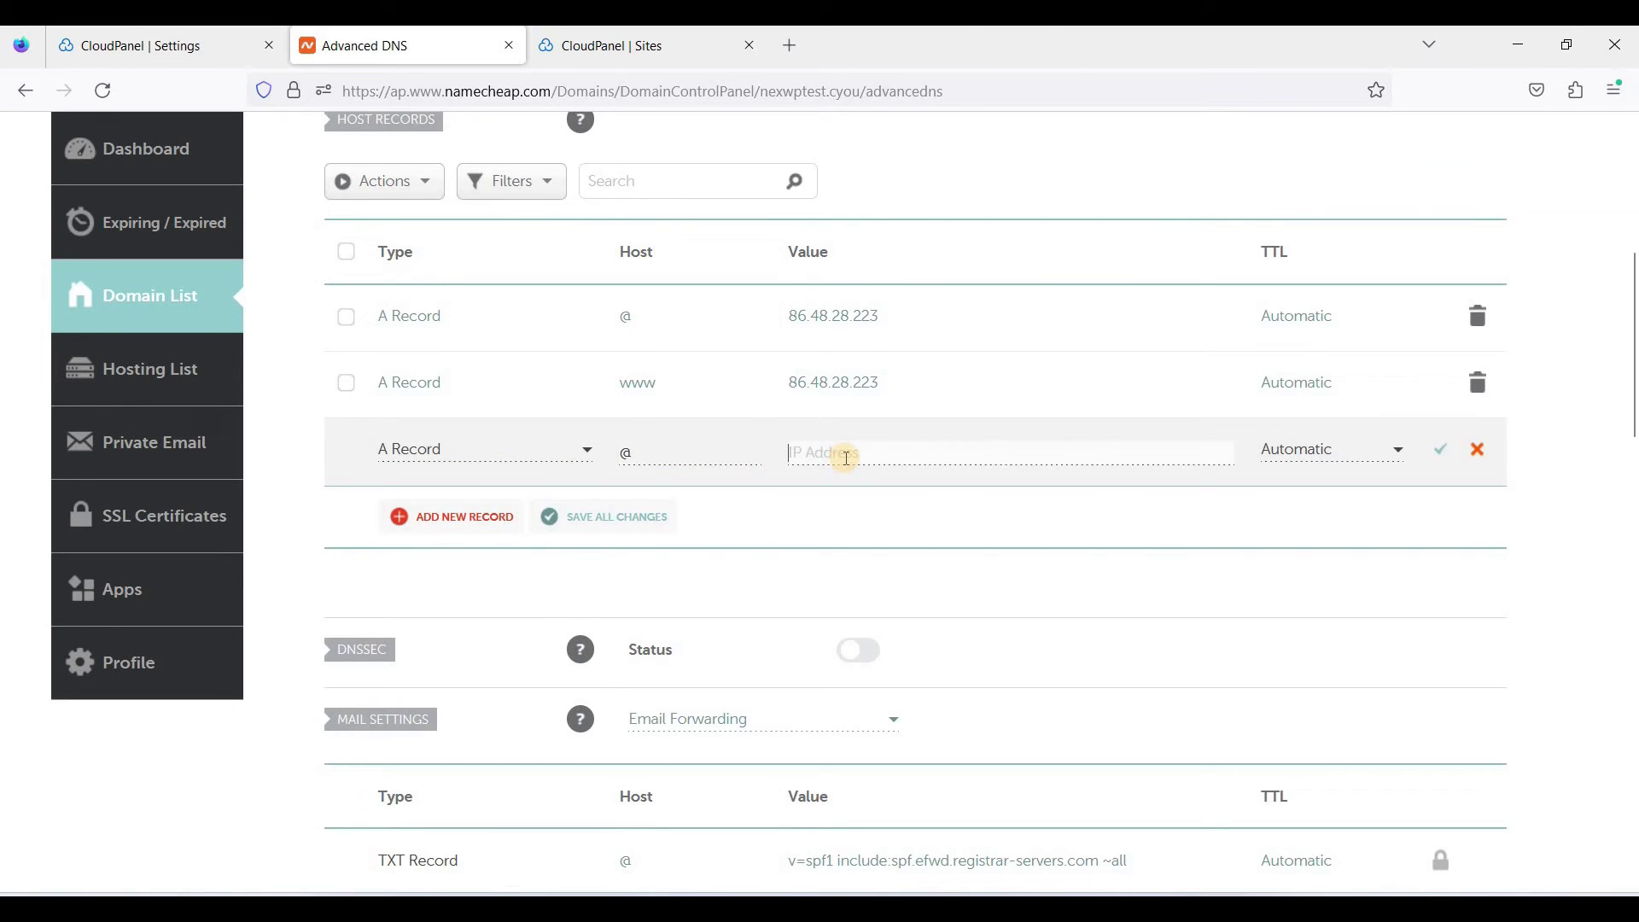
click(660, 456)
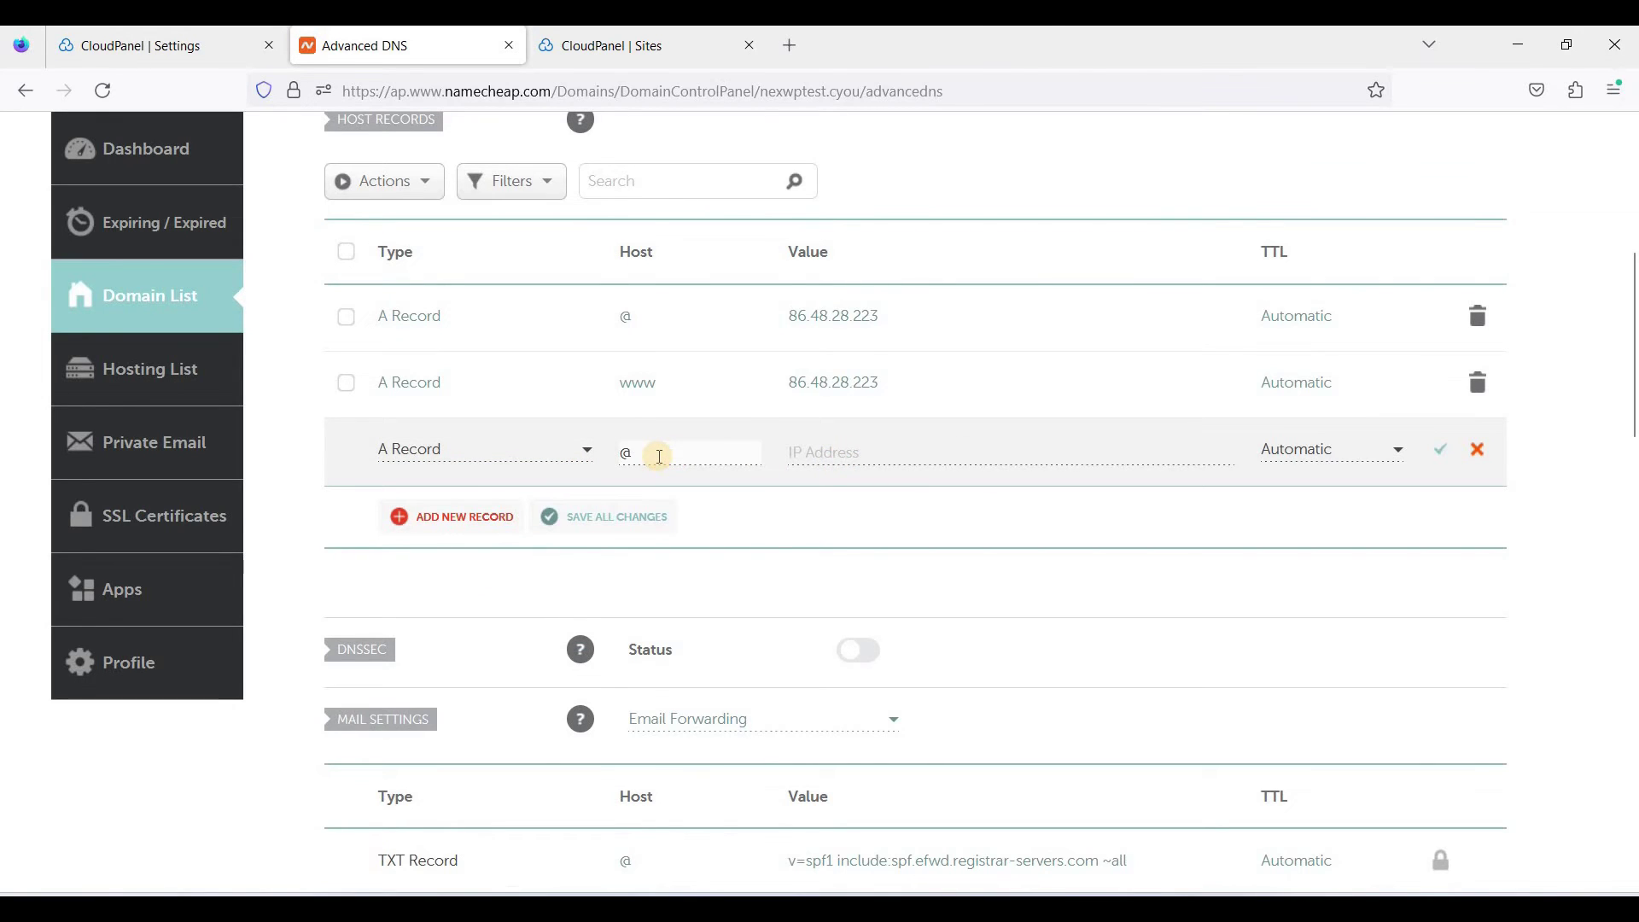
text(control)
Point the control record to 86.48.28.223, copied from the www record, and save all changes.
click(867, 386)
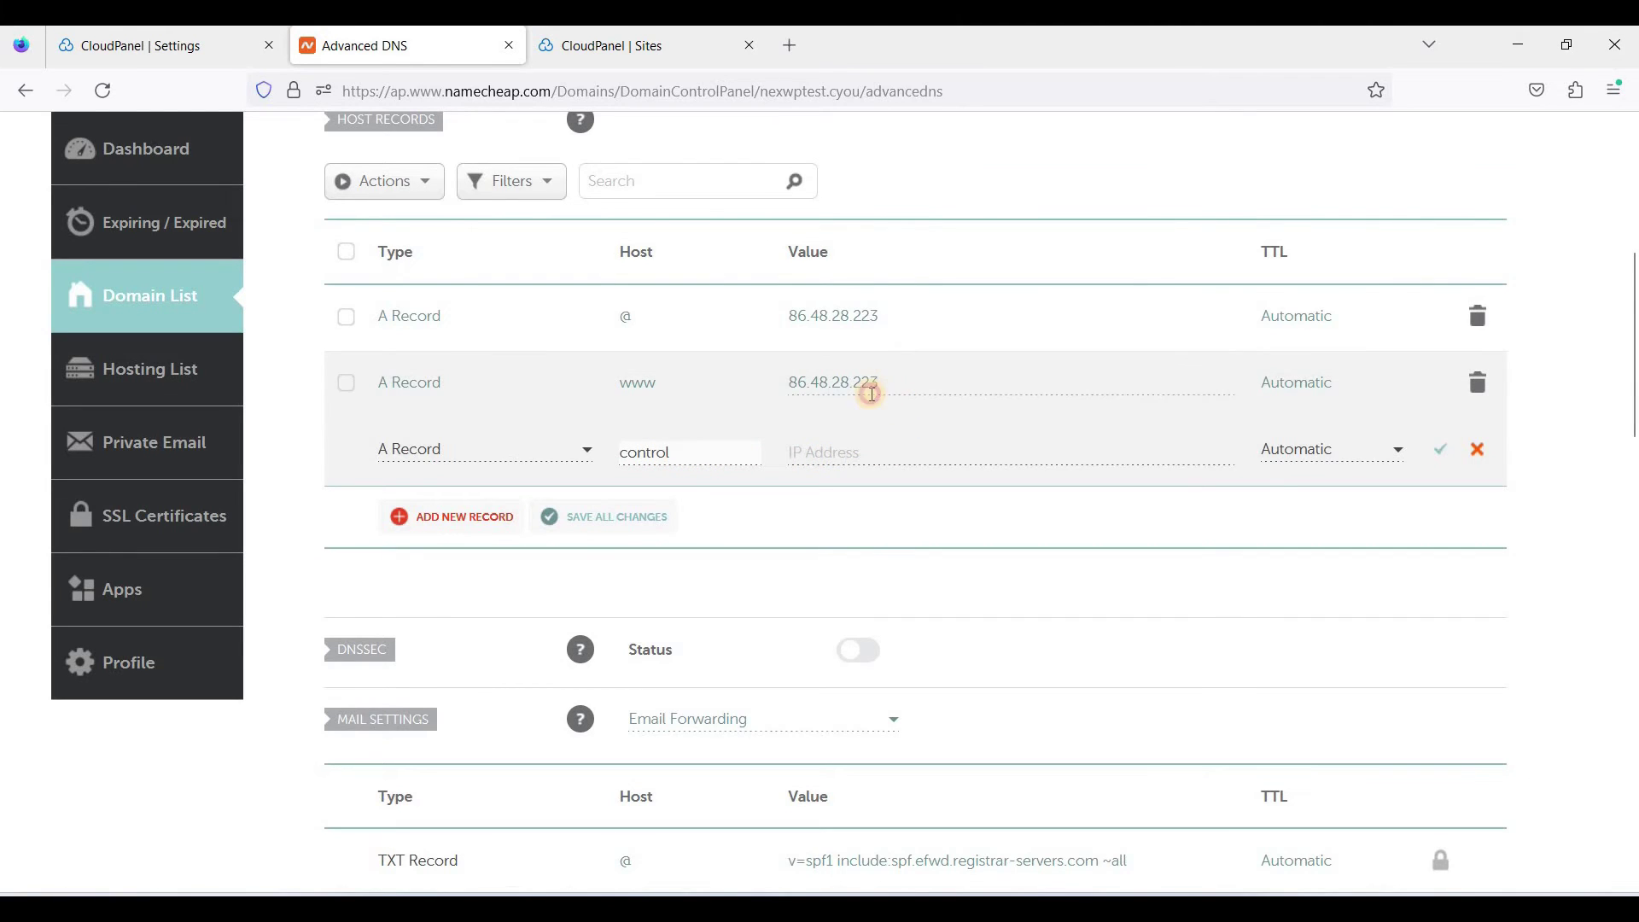
key(ctrl+a)
key(ctrl+c)
click(848, 457)
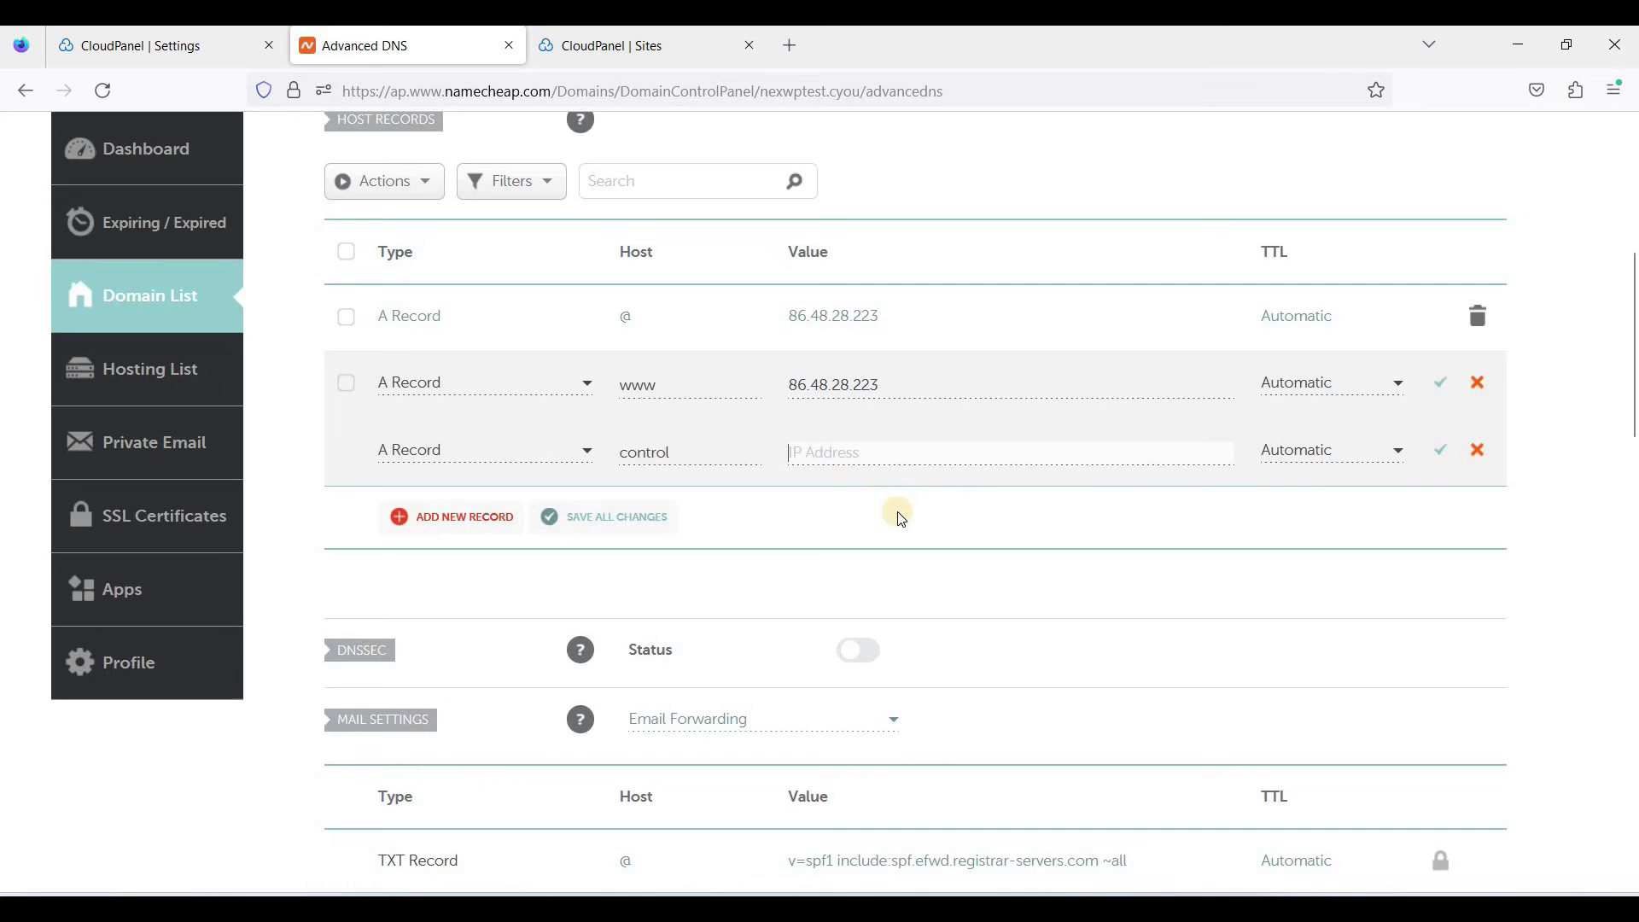
key(ctrl+v)
click(1441, 452)
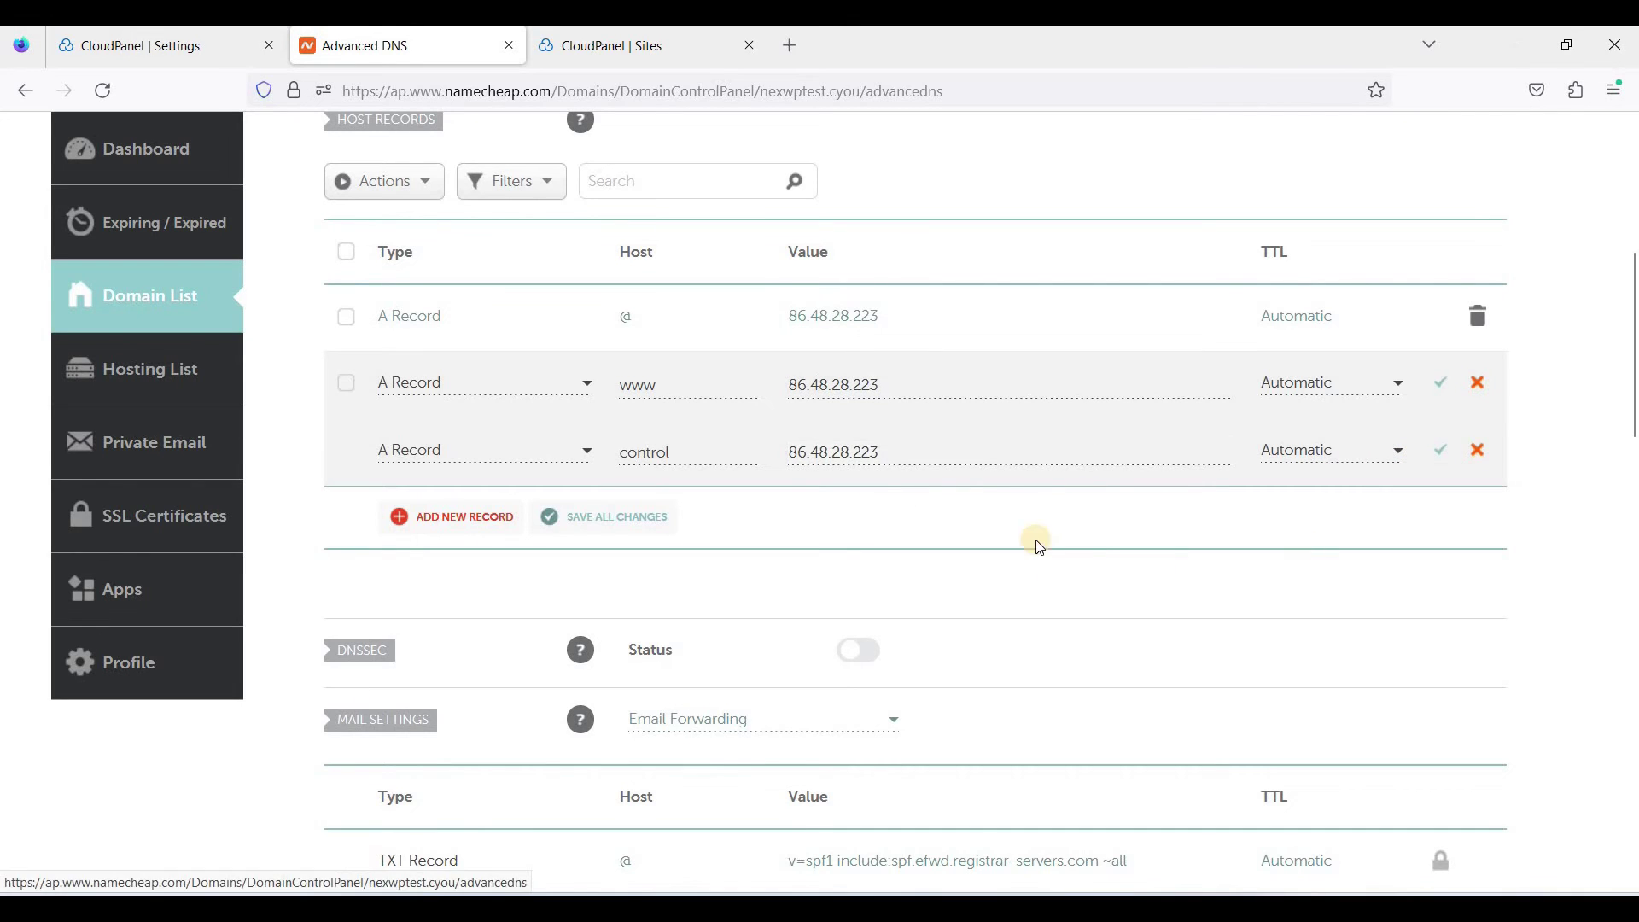
click(552, 520)
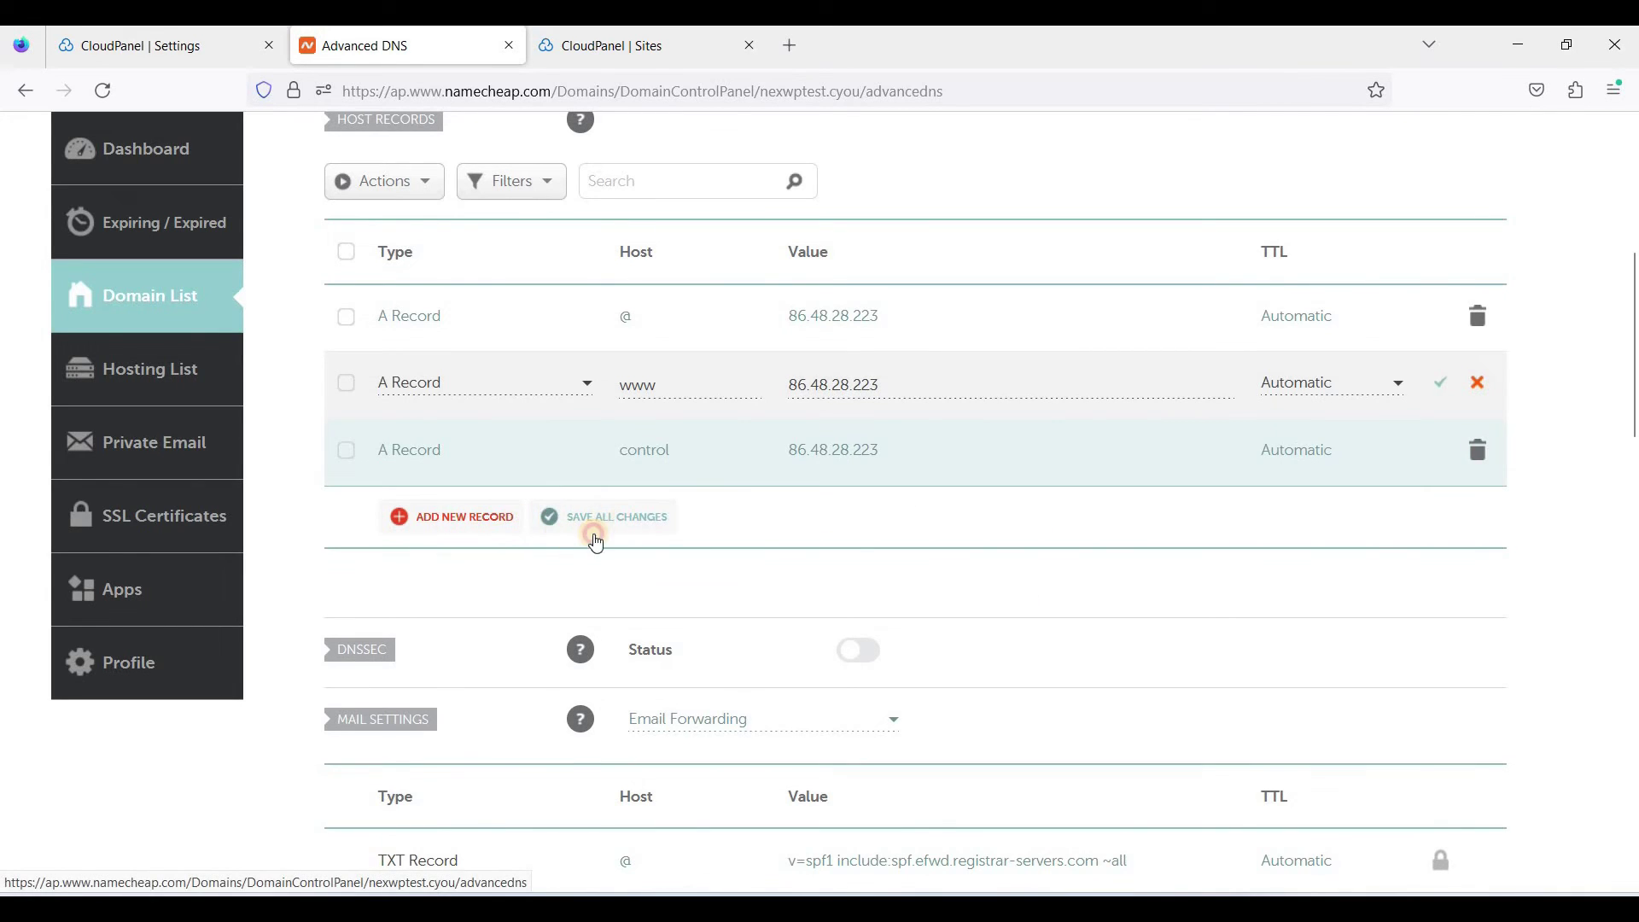
click(449, 521)
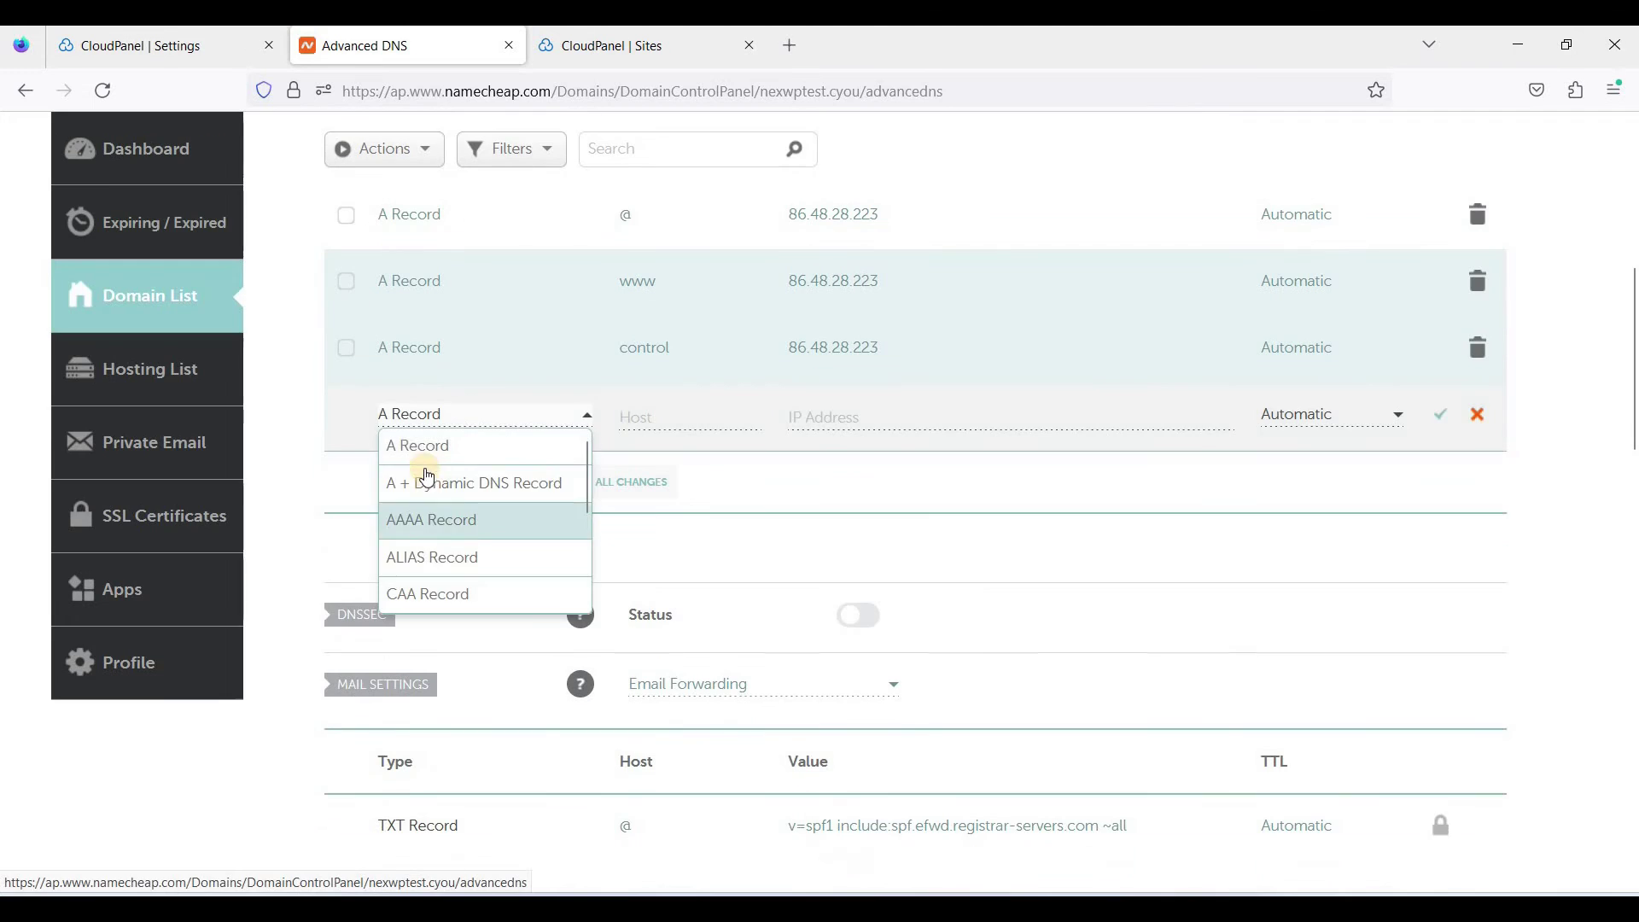
click(479, 453)
click(667, 419)
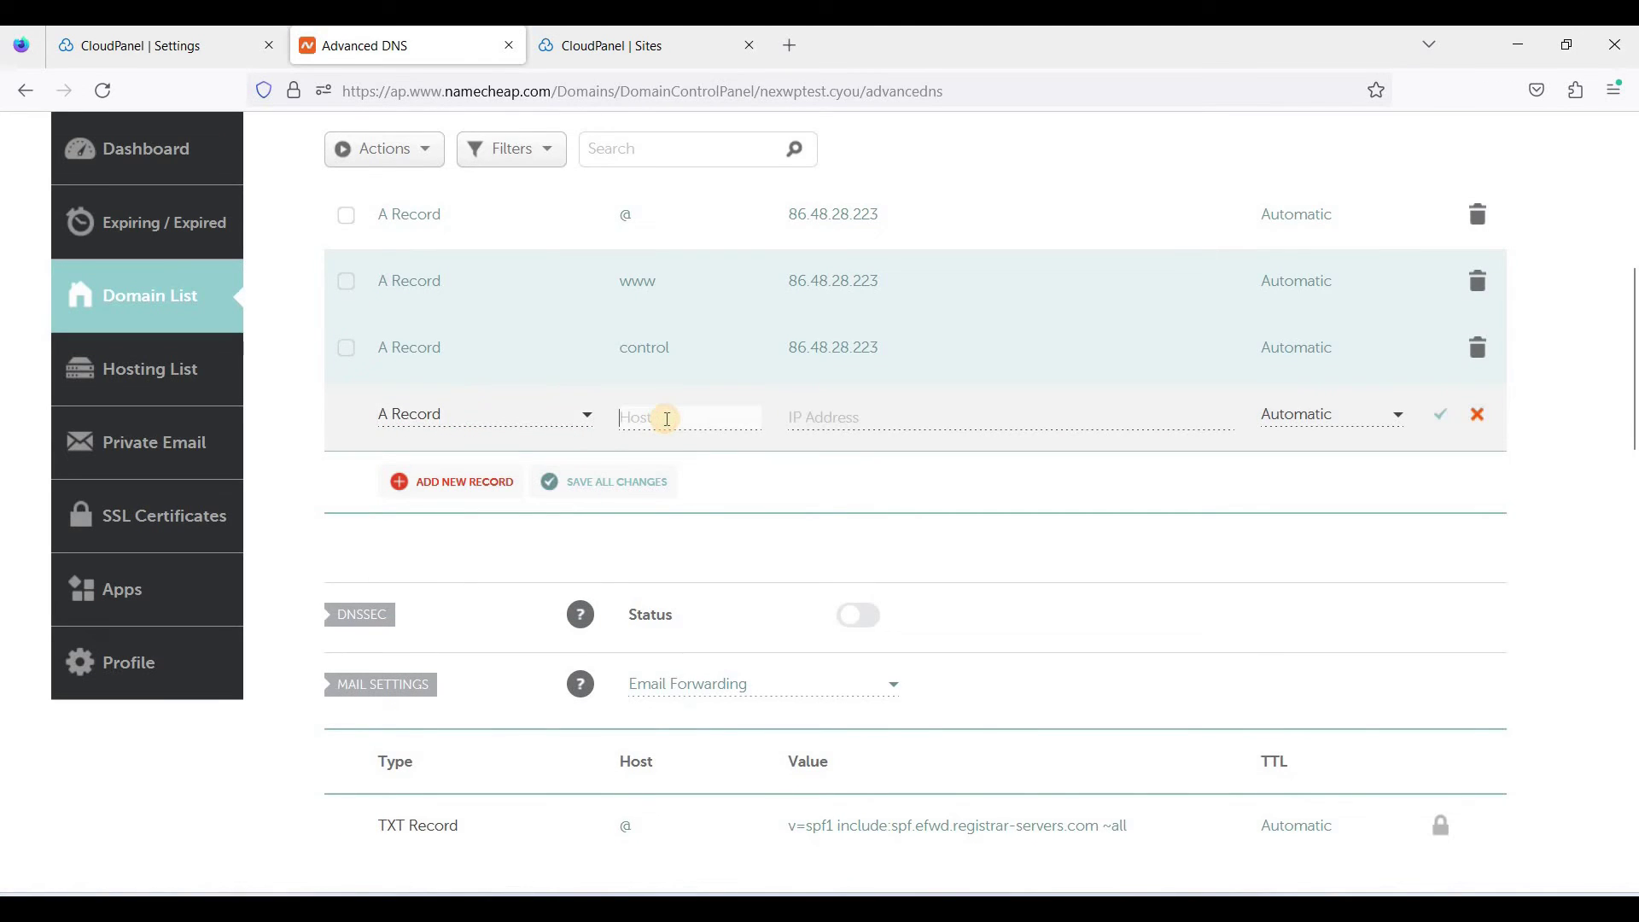
text(www.control)
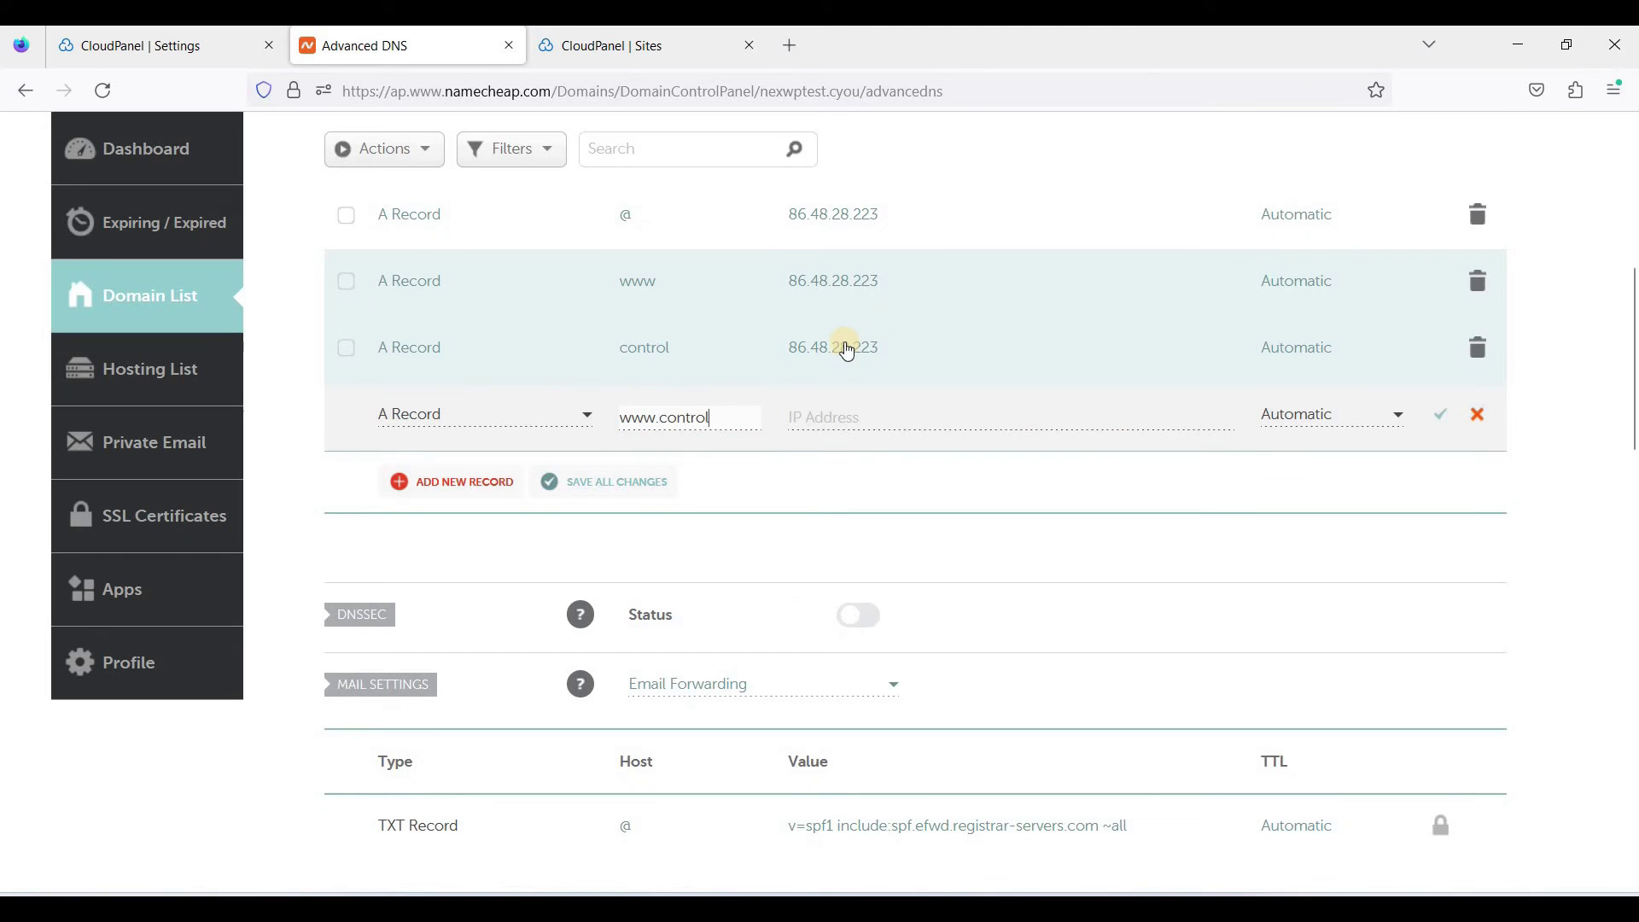
click(862, 348)
key(ctrl+a)
key(ctrl+c)
click(824, 416)
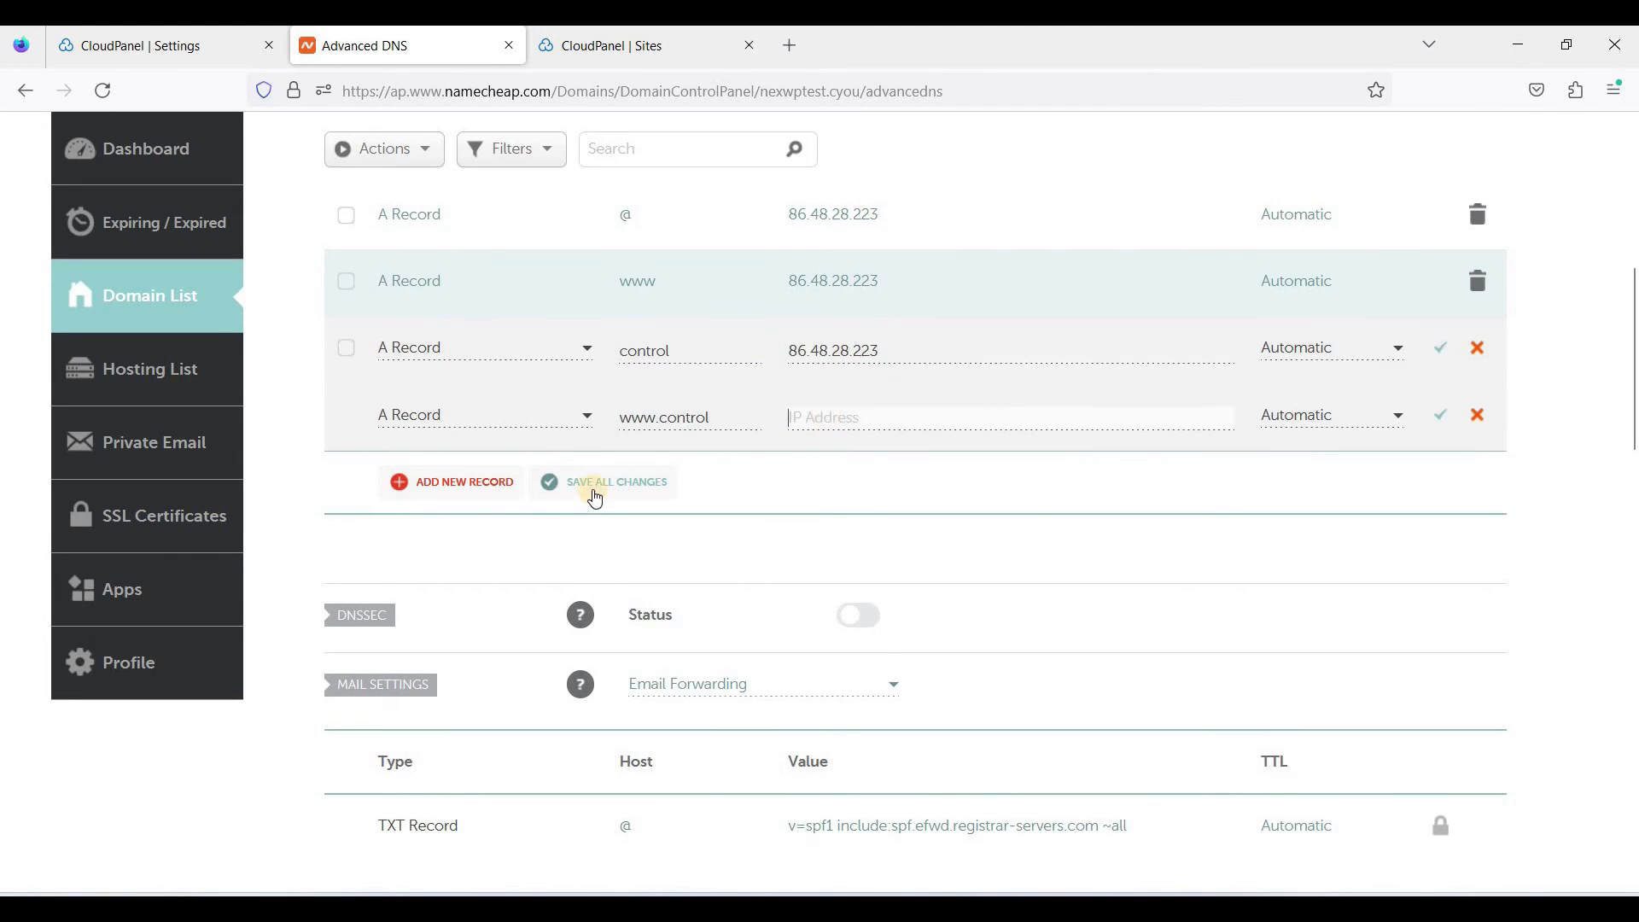
key(ctrl+v)
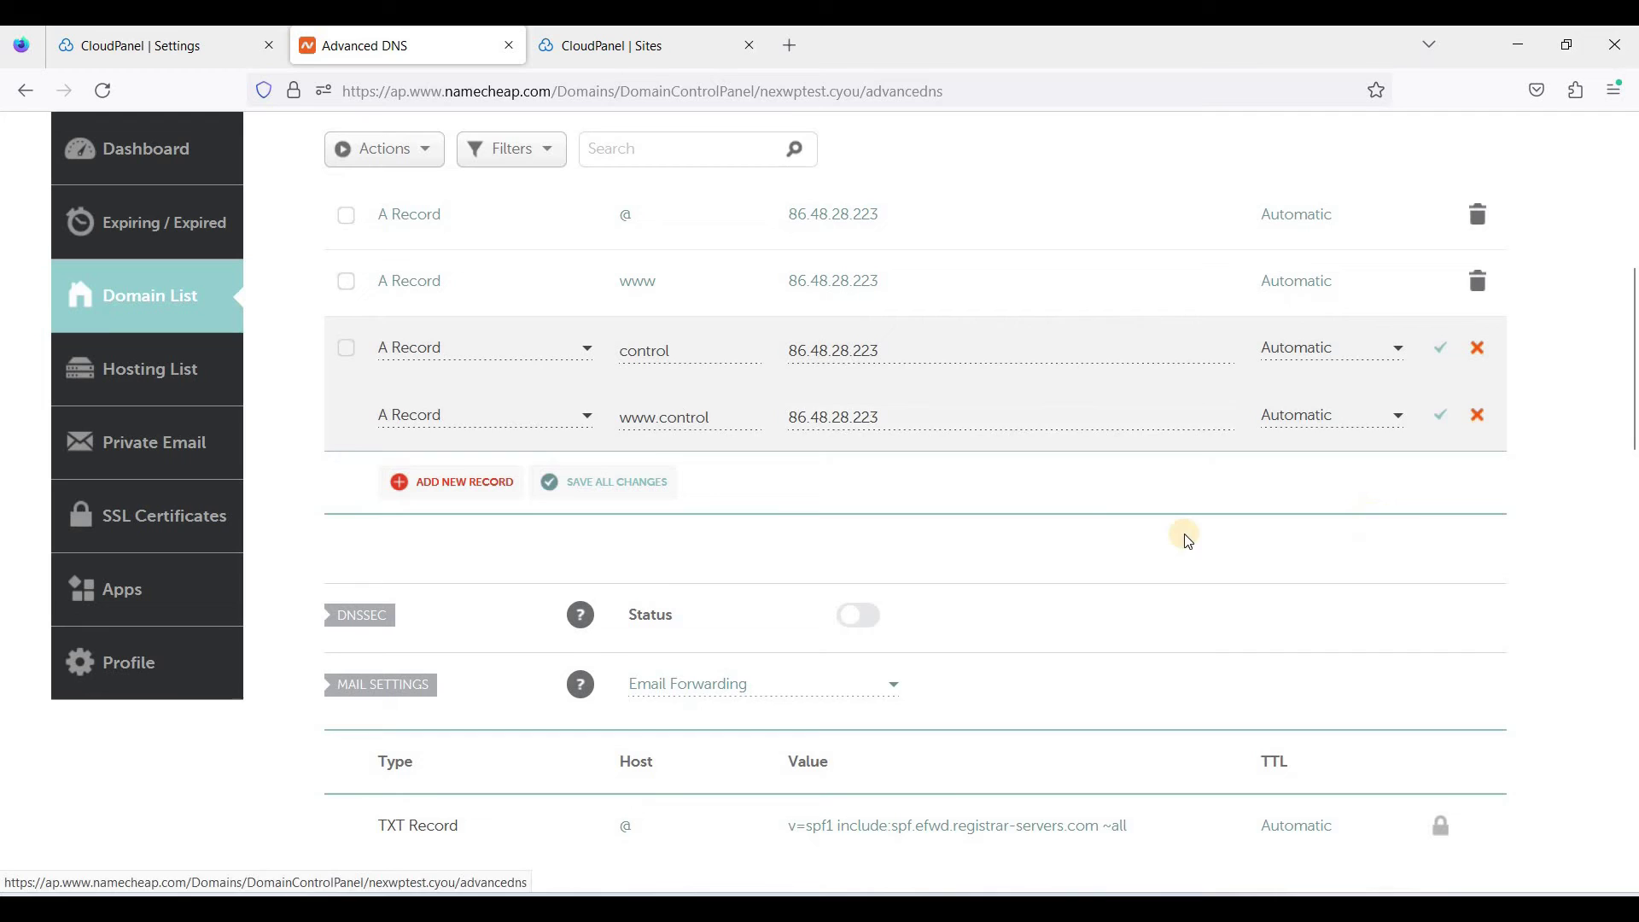
key(Return)
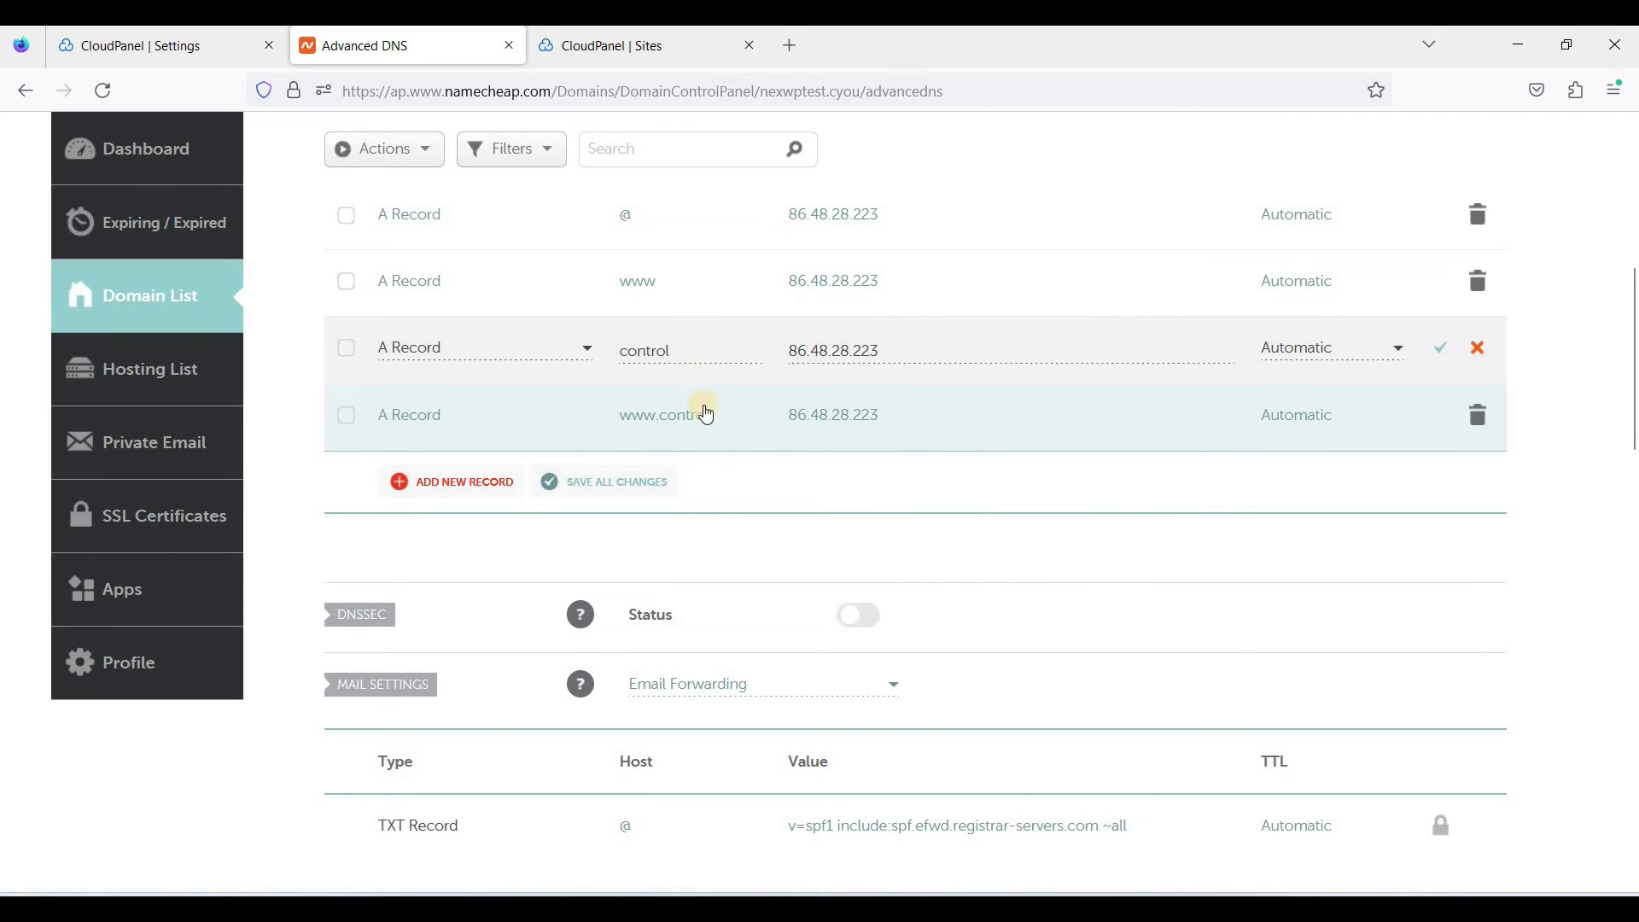
scroll(758, 458, up, 2)
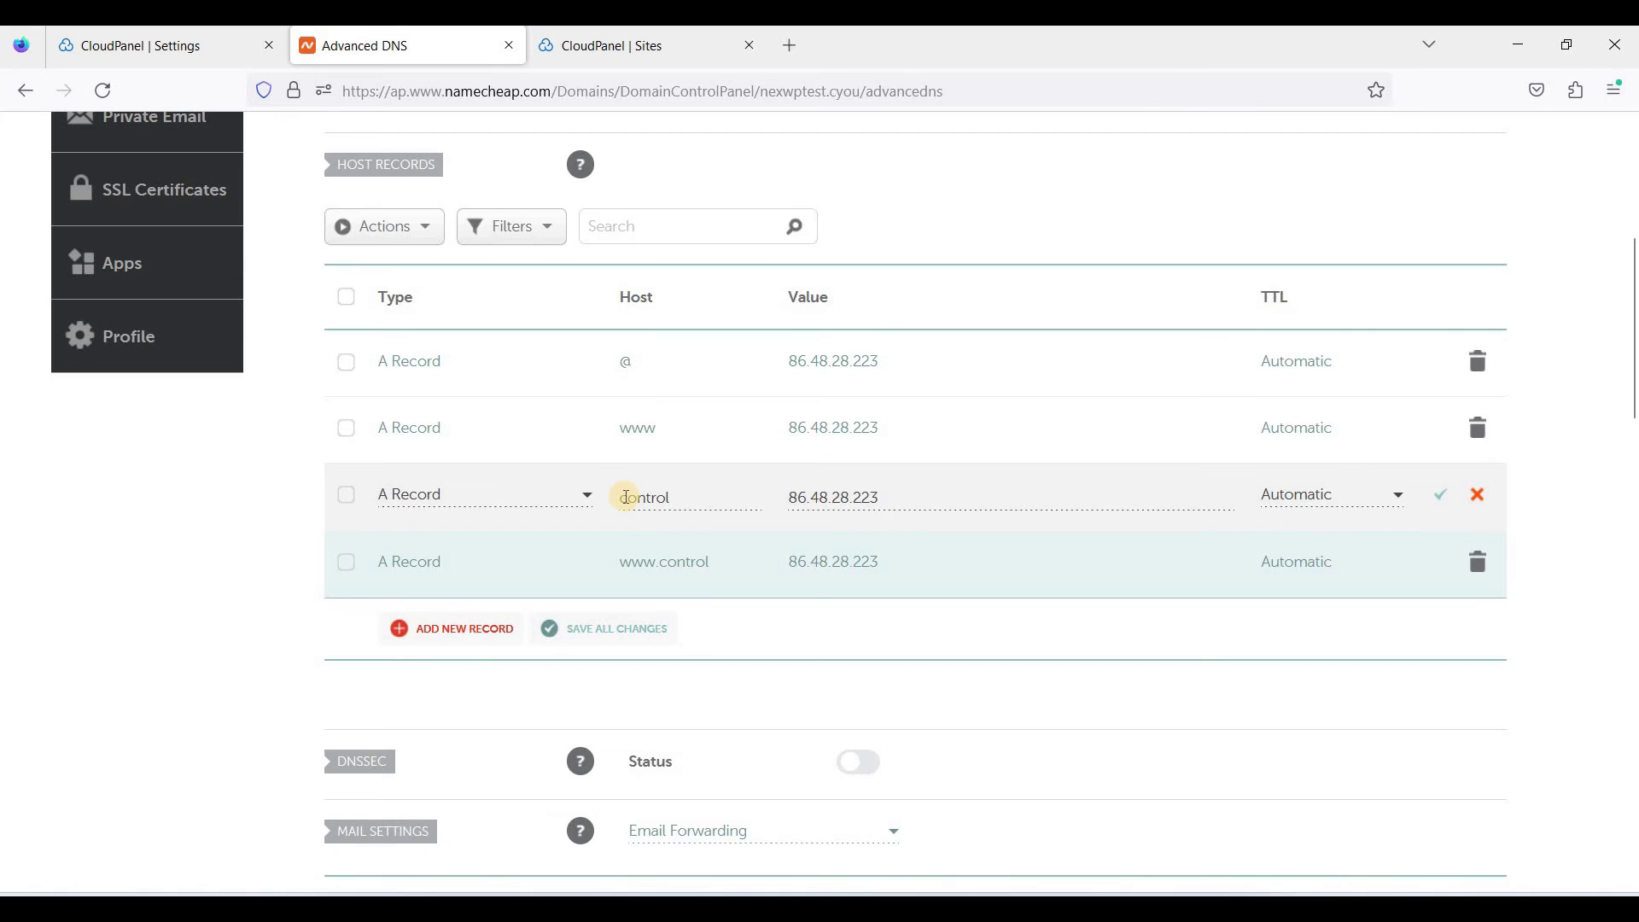
click(694, 565)
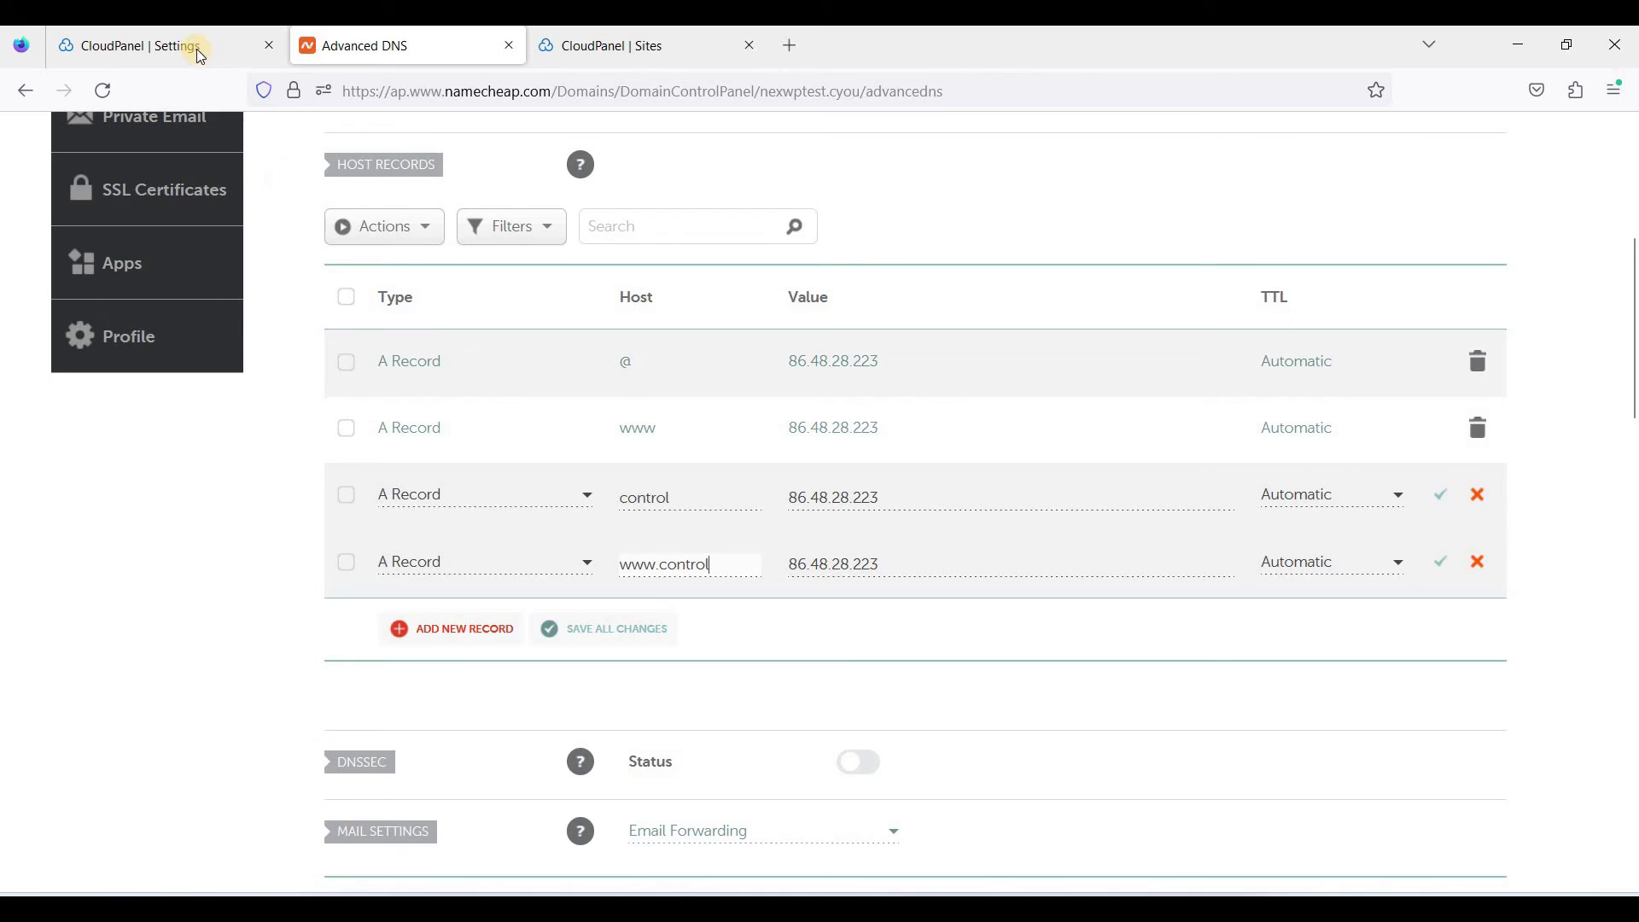
Copy control.nexwptest.cyou from CloudPanel Settings and load it in a new Firefox tab.
click(168, 42)
click(398, 669)
key(ctrl+c)
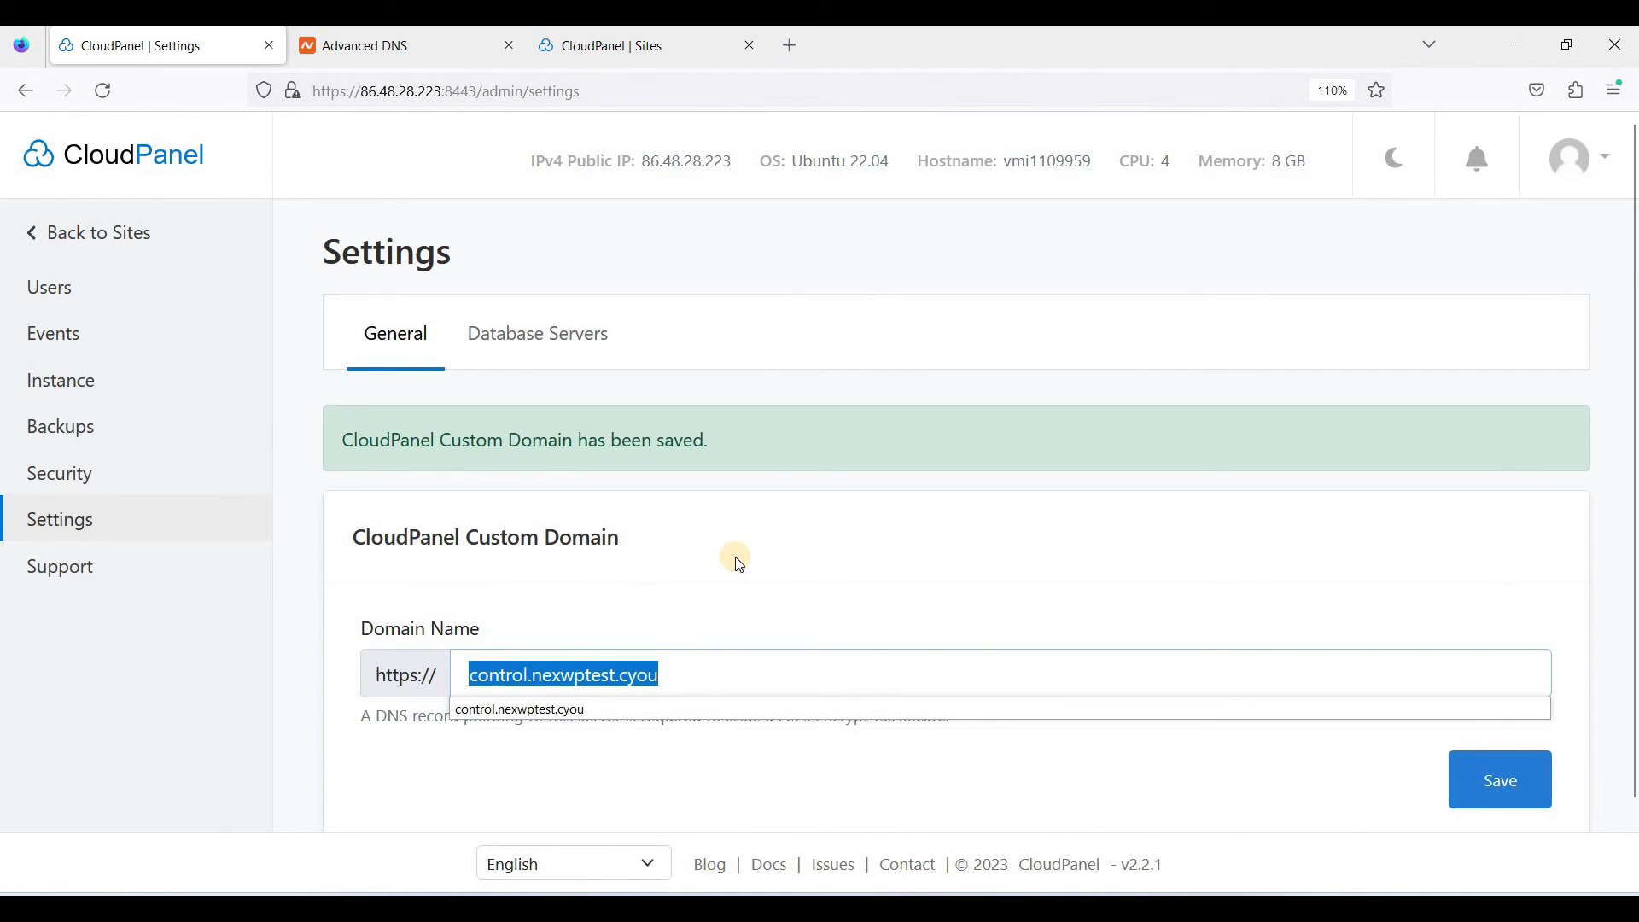
click(790, 45)
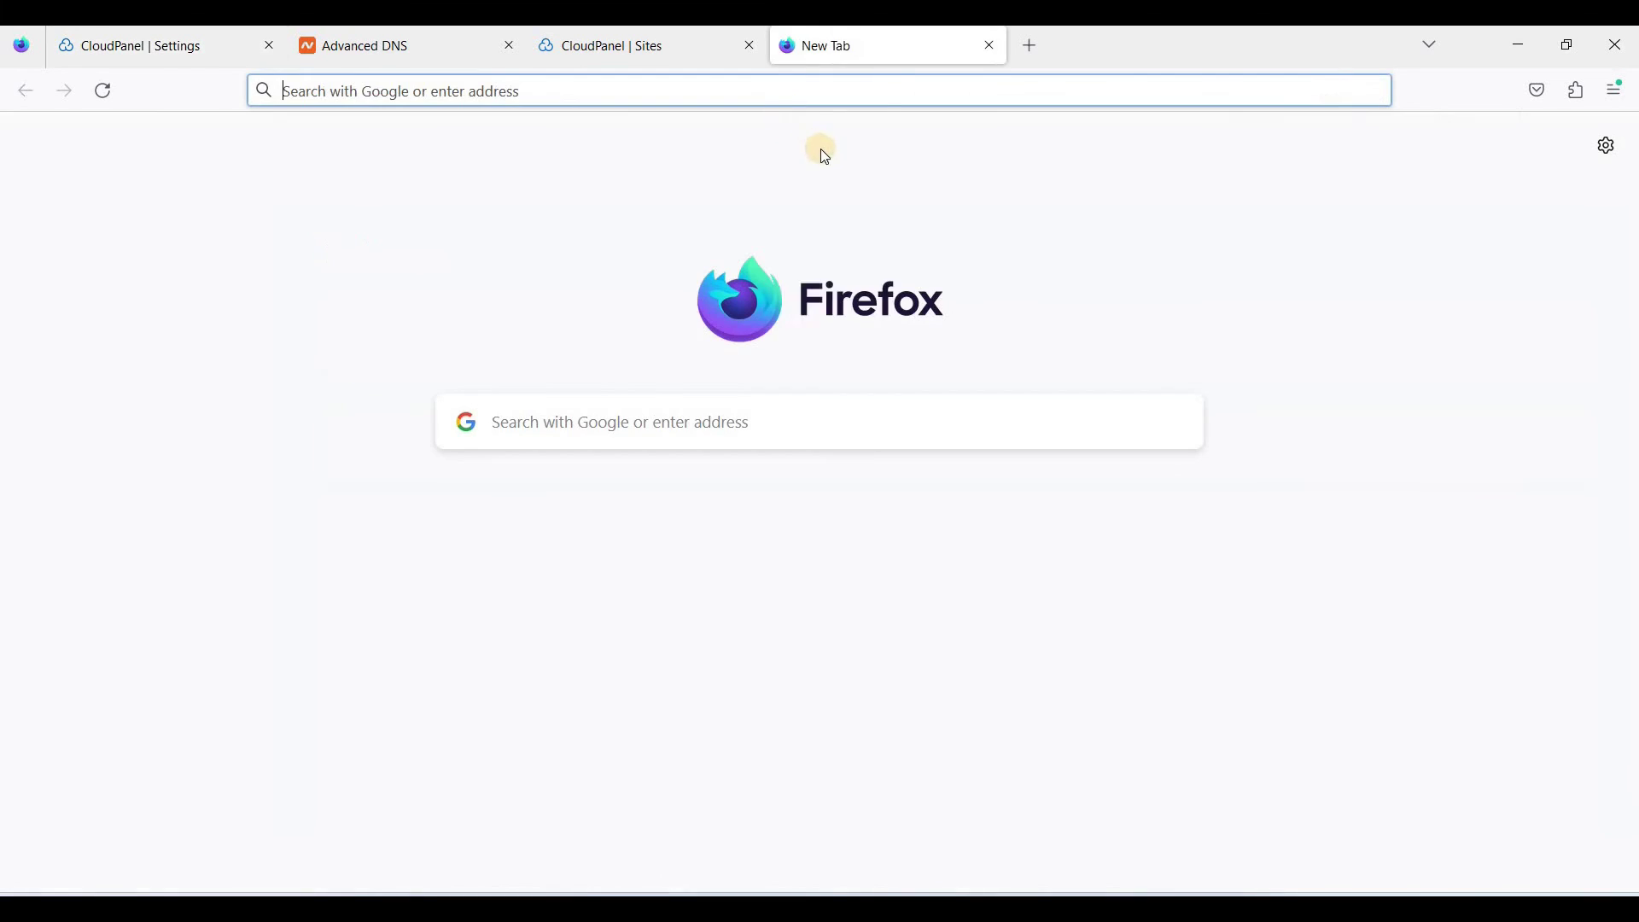
right_click(775, 90)
click(815, 280)
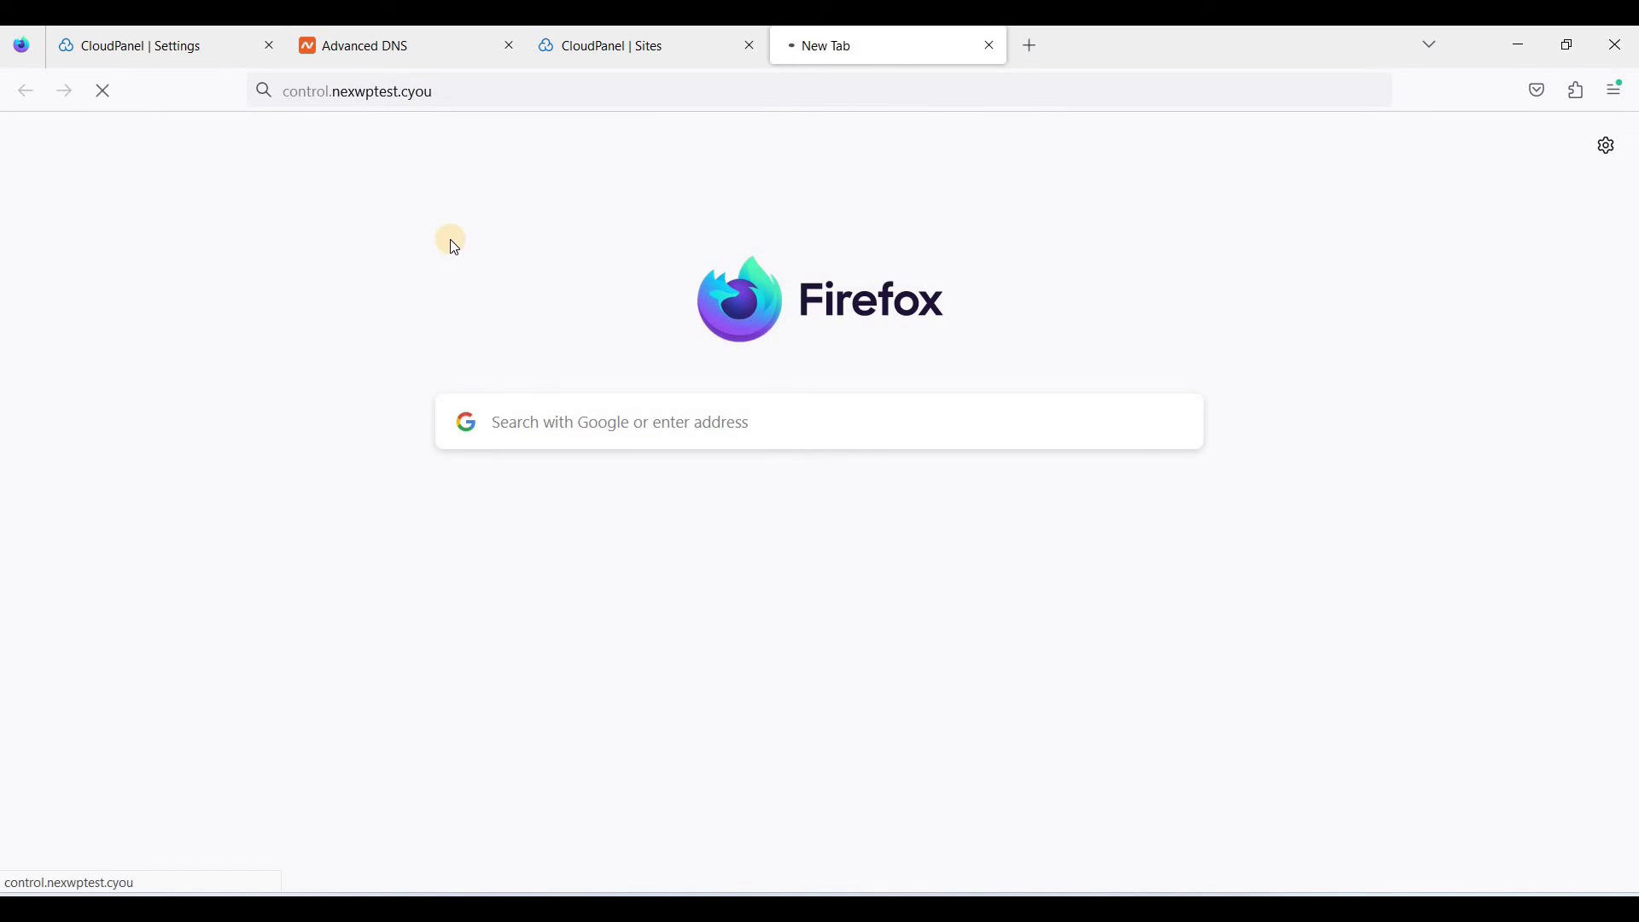